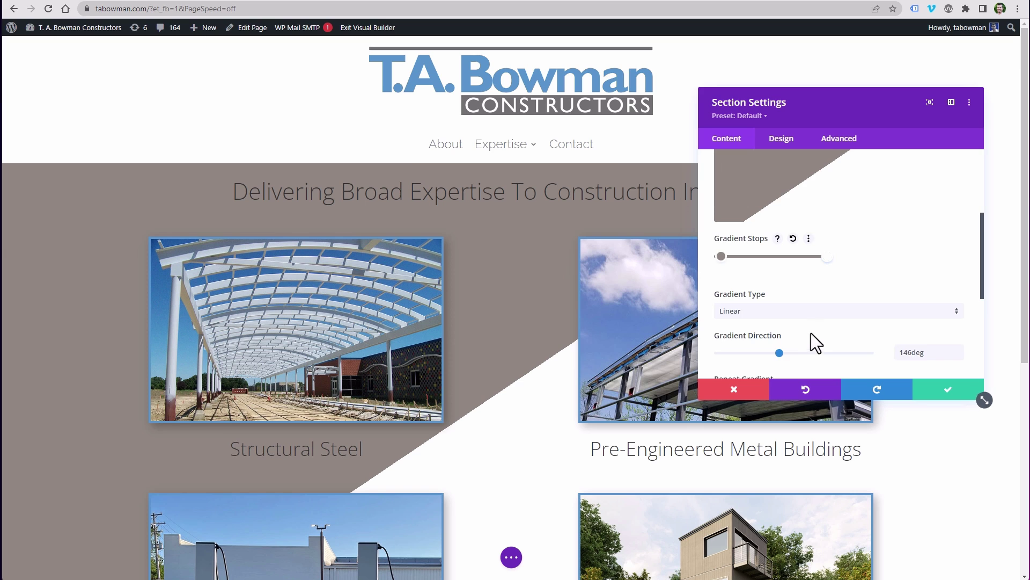
Scroll through the T.A. Bowman Constructors page to view its diagonally split grey-and-white services section.
scroll(816, 342, down, 1)
drag(779, 299, 794, 299)
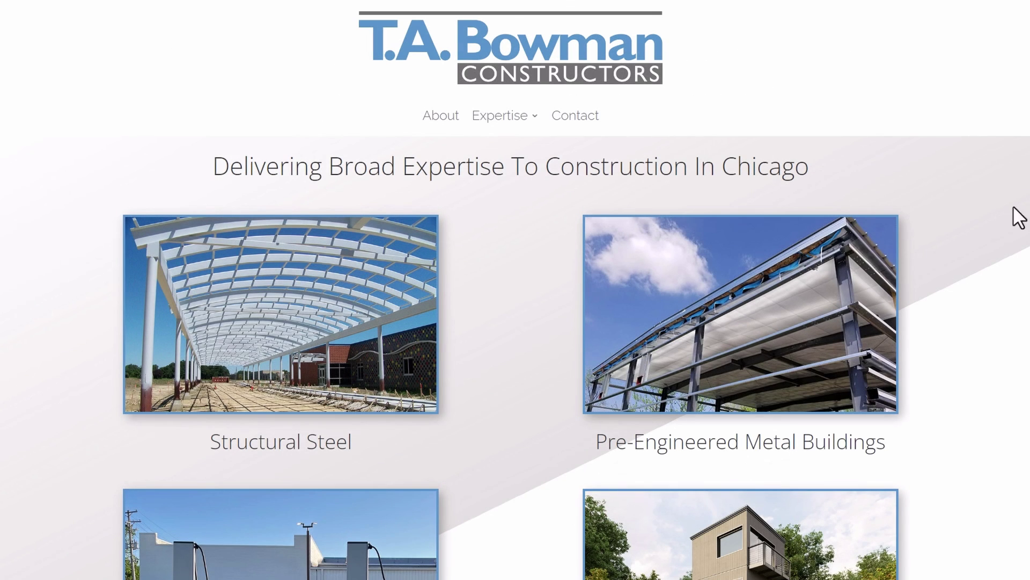
scroll(491, 273, down, 1)
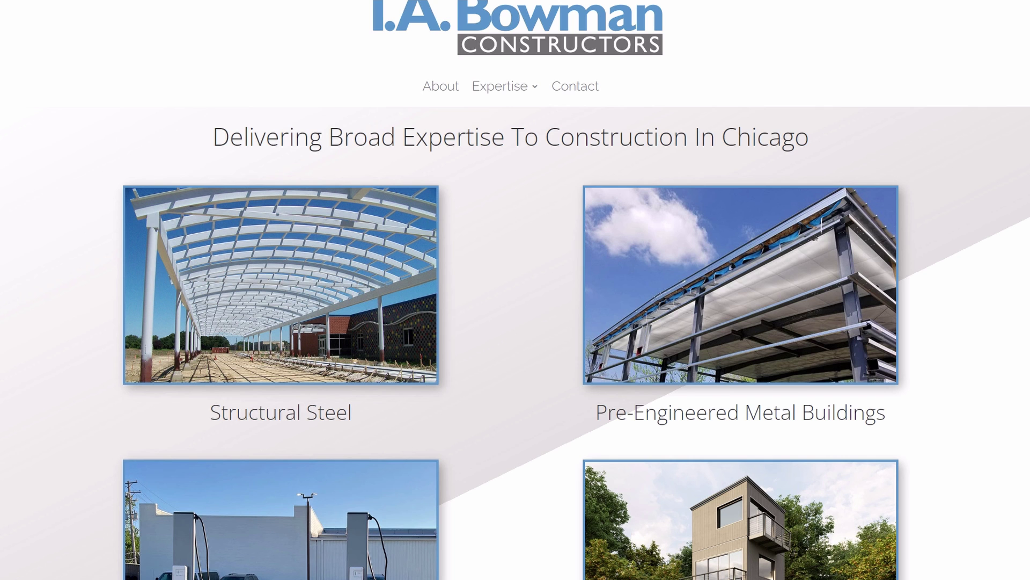
scroll(368, 36, down, 4)
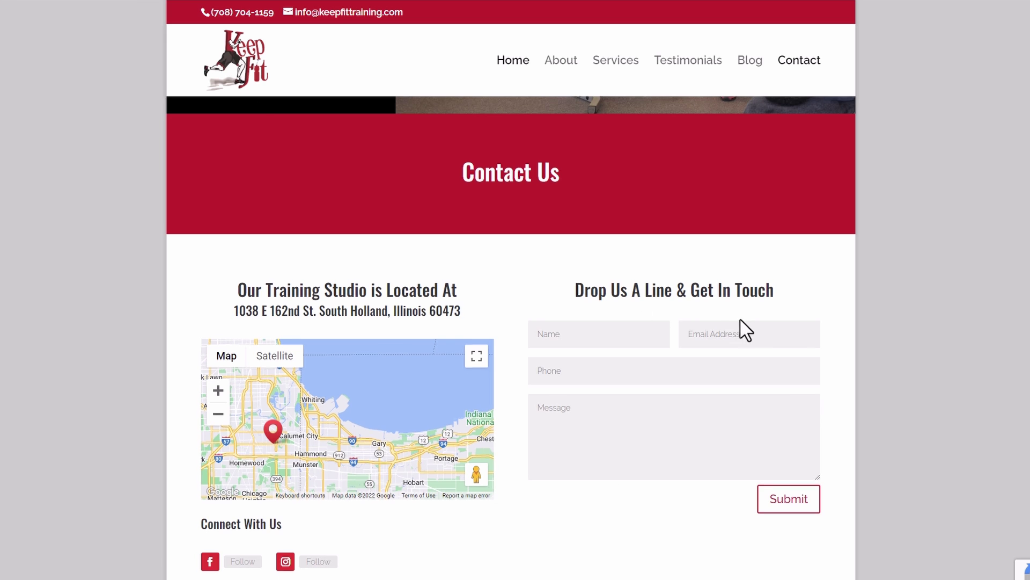
scroll(747, 328, up, 15)
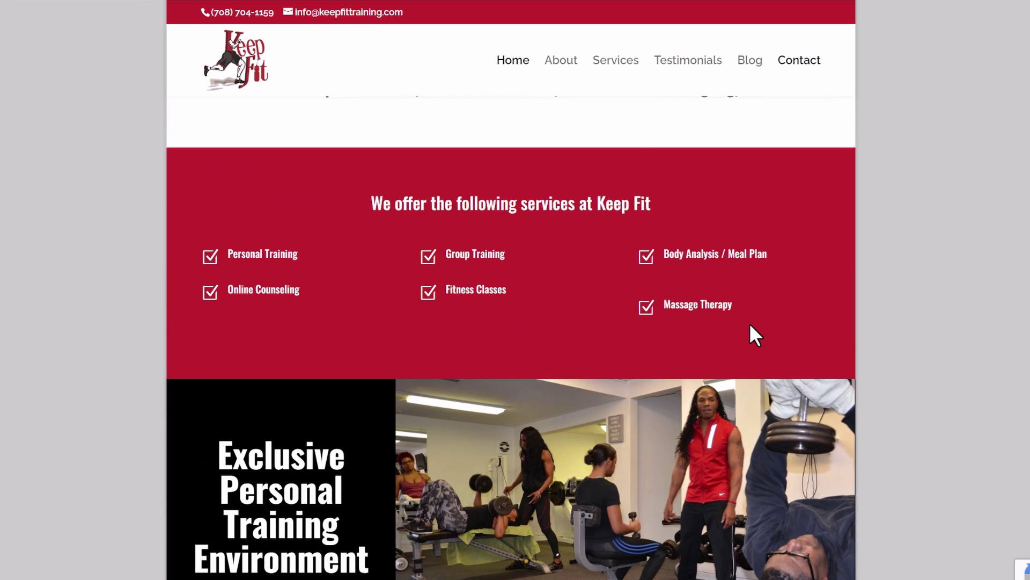
scroll(750, 325, up, 2)
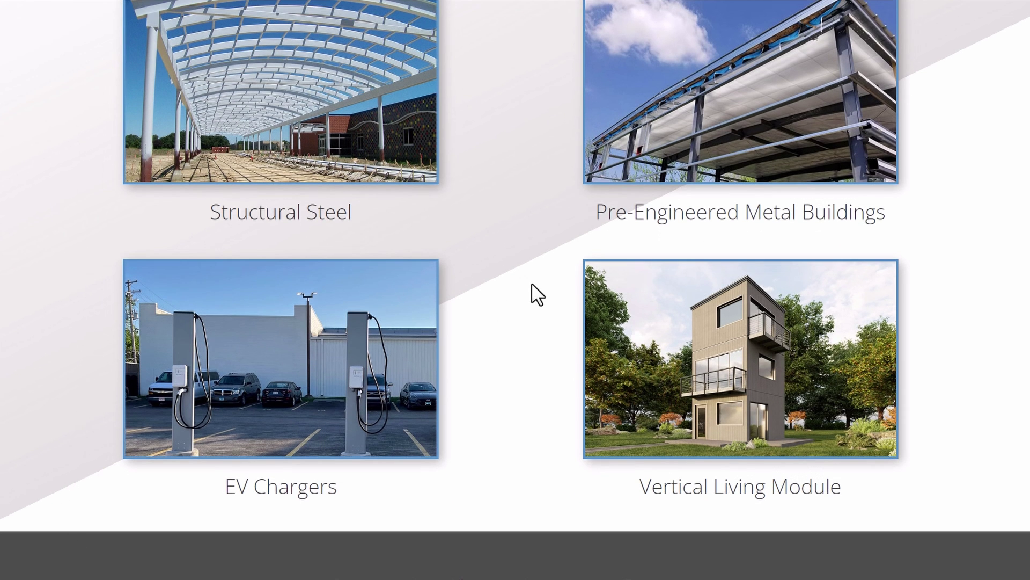
scroll(468, 359, up, 2)
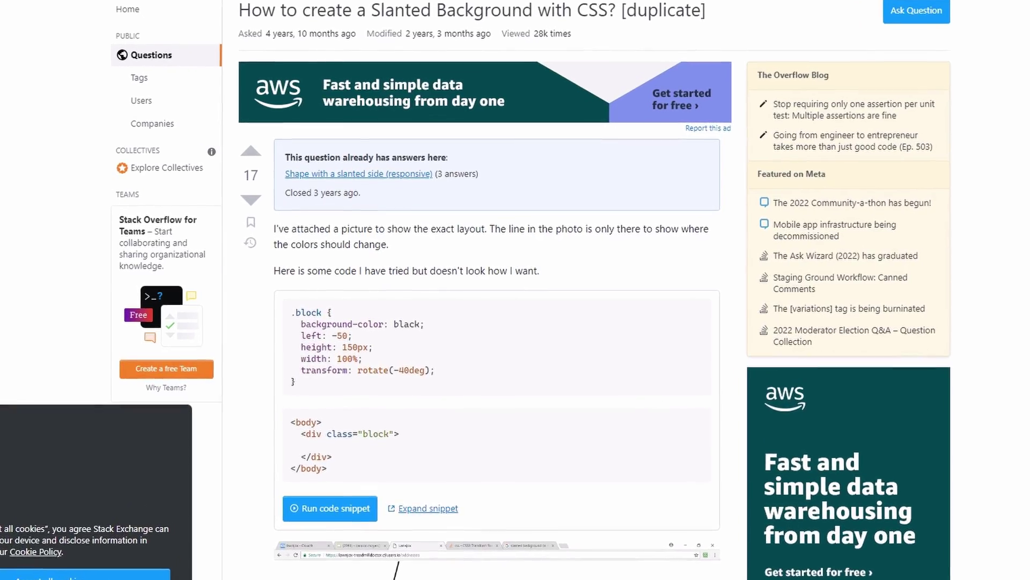
Read down the Stack Overflow slanted-background question to the skew-transform answer.
scroll(498, 322, down, 5)
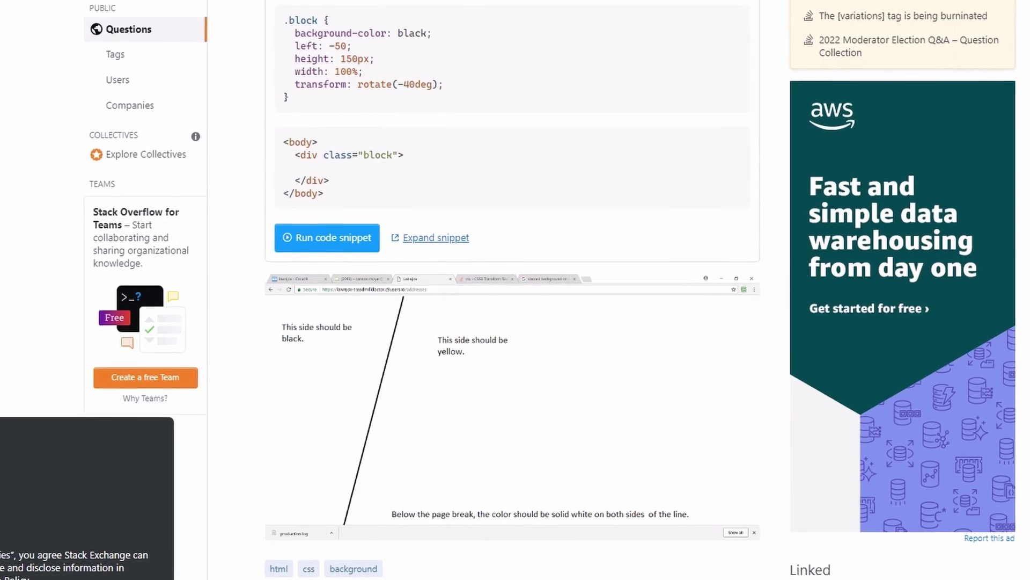
scroll(515, 290, down, 10)
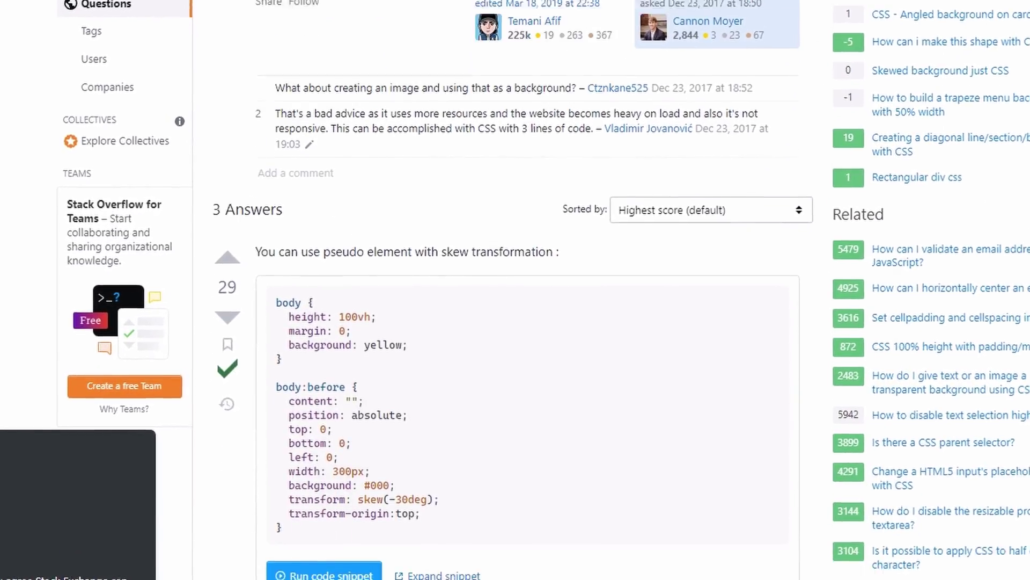
scroll(515, 290, down, 10)
scroll(516, 290, down, 6)
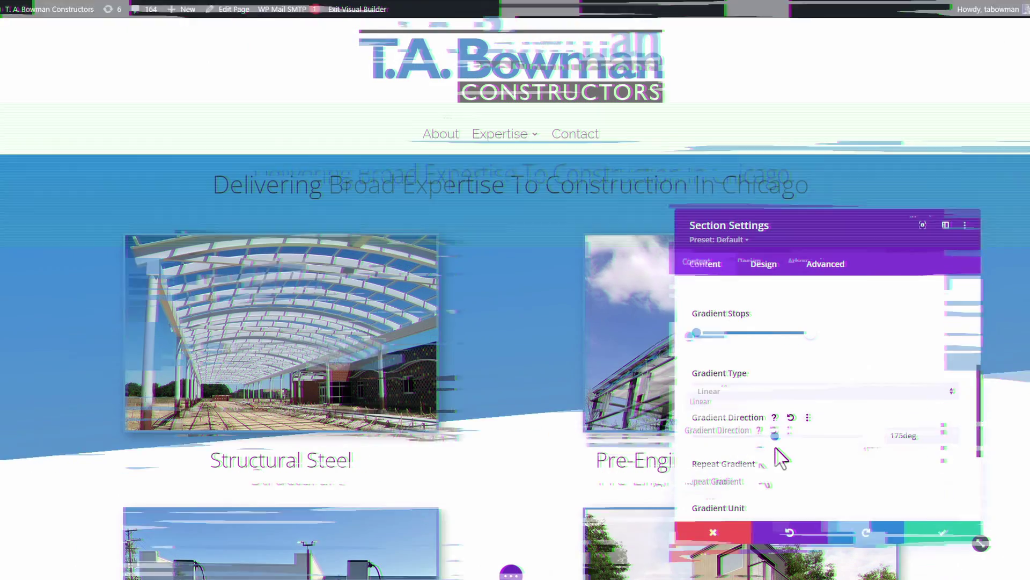
mouse_move(776, 448)
mouse_down()
mouse_move(768, 448)
mouse_move(778, 450)
mouse_up()
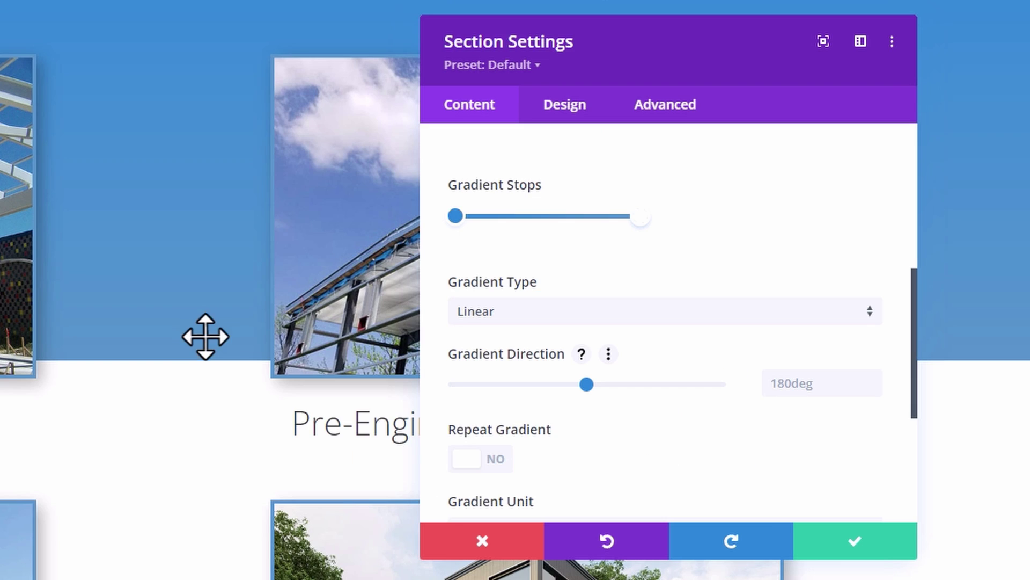
scroll(585, 365, up, 5)
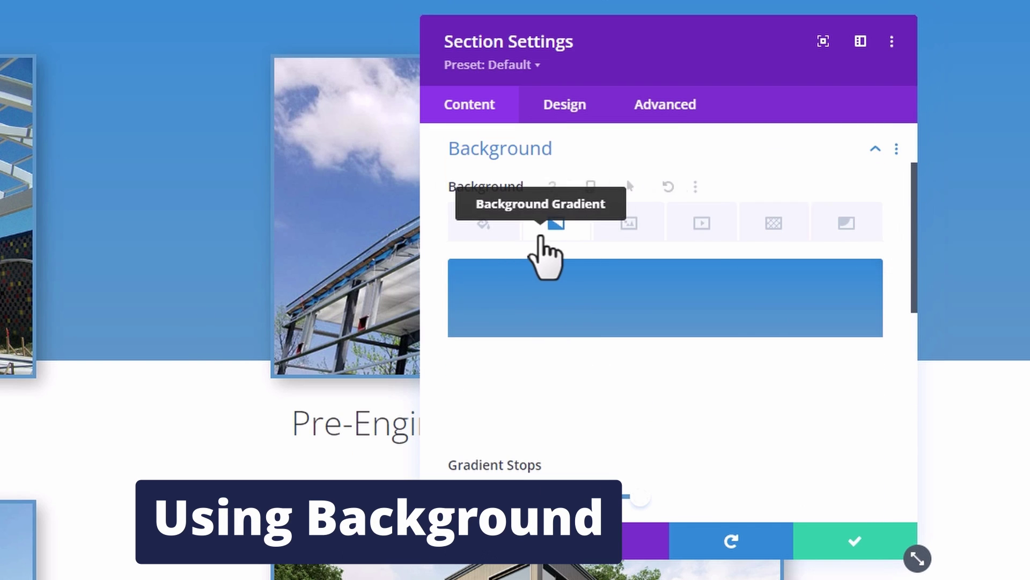
scroll(553, 236, up, 3)
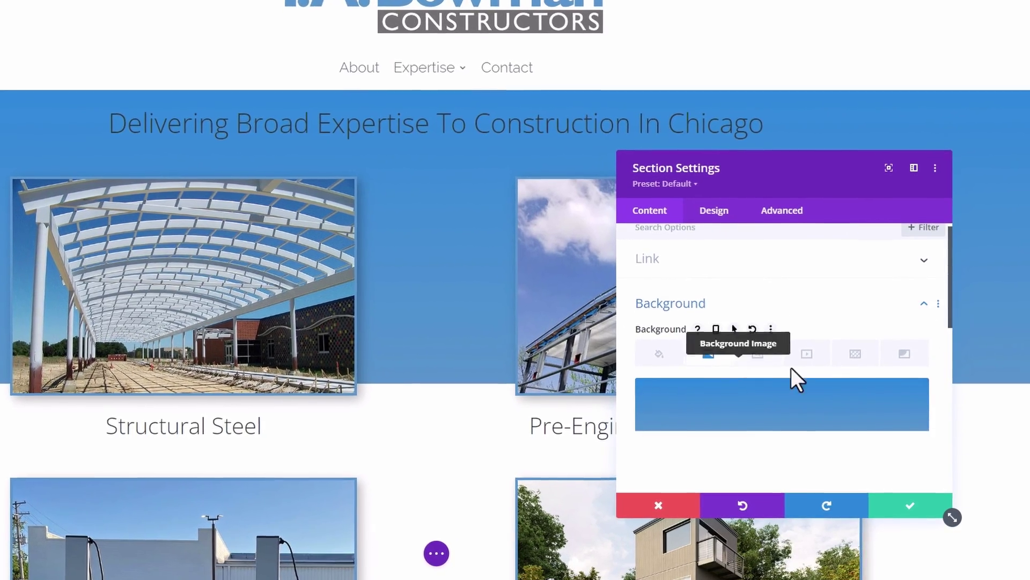
scroll(835, 370, down, 2)
scroll(773, 344, up, 1)
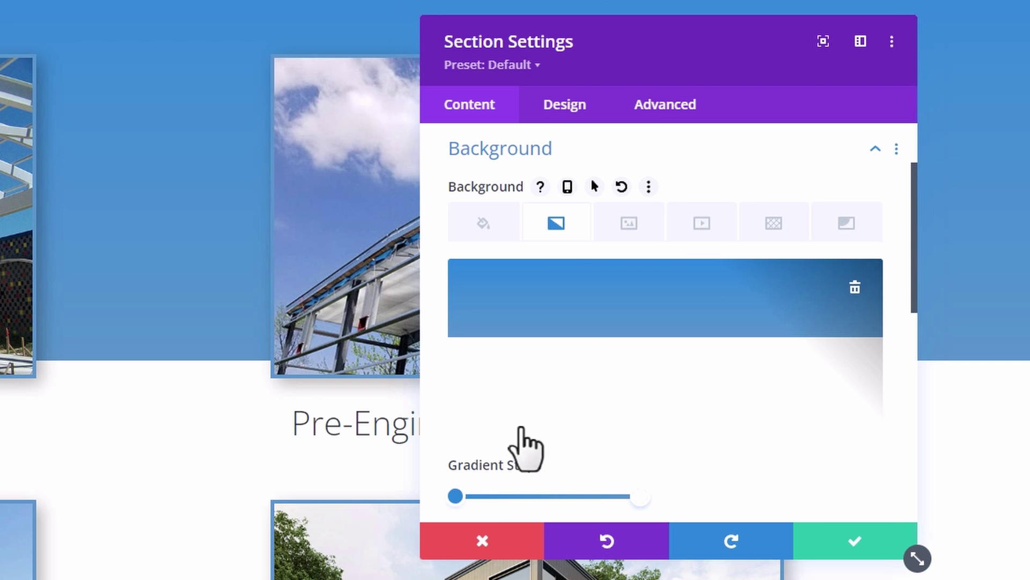
scroll(534, 418, down, 2)
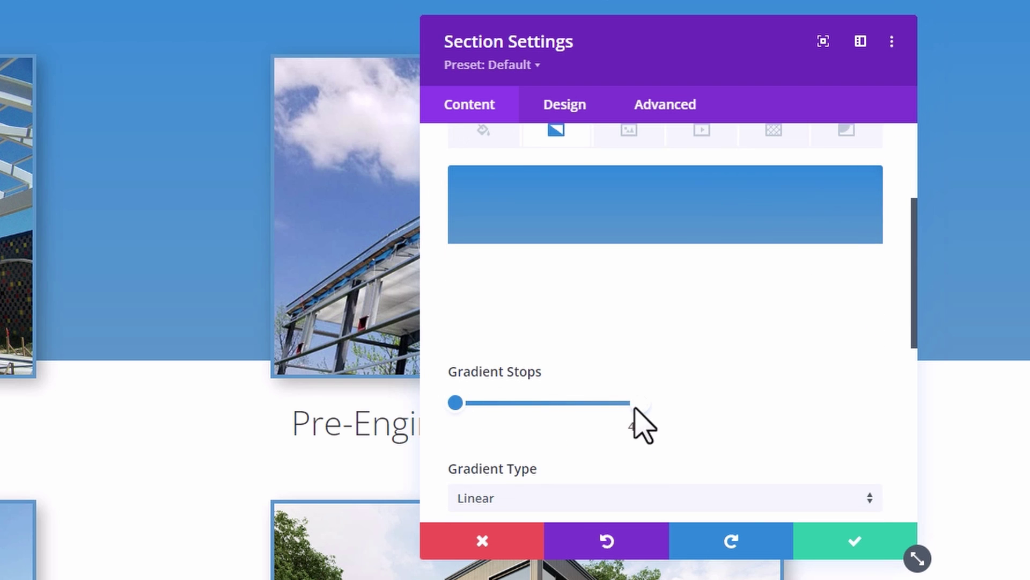
scroll(685, 346, up, 3)
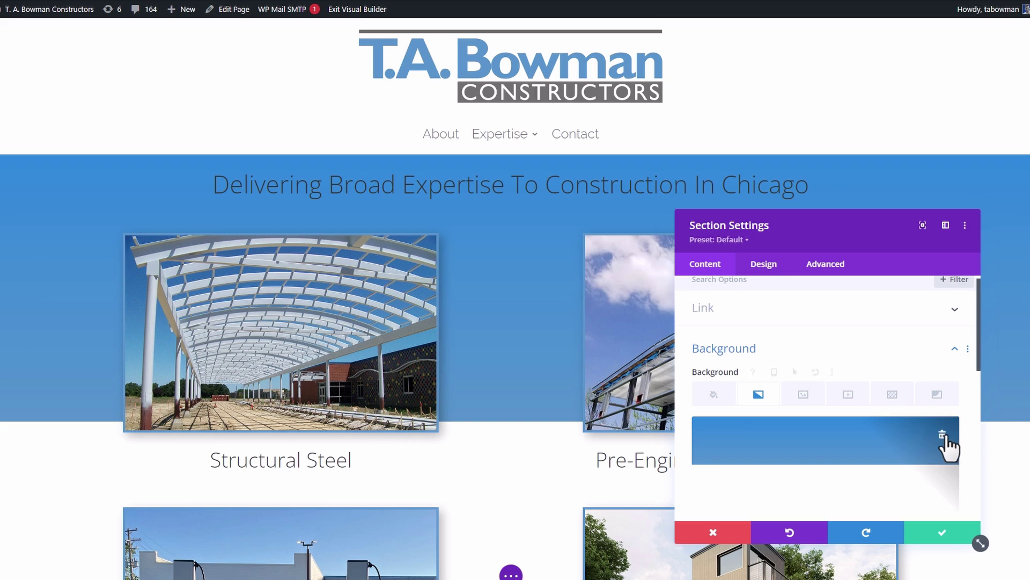
Delete the section's existing background gradient and add a fresh one.
click(942, 434)
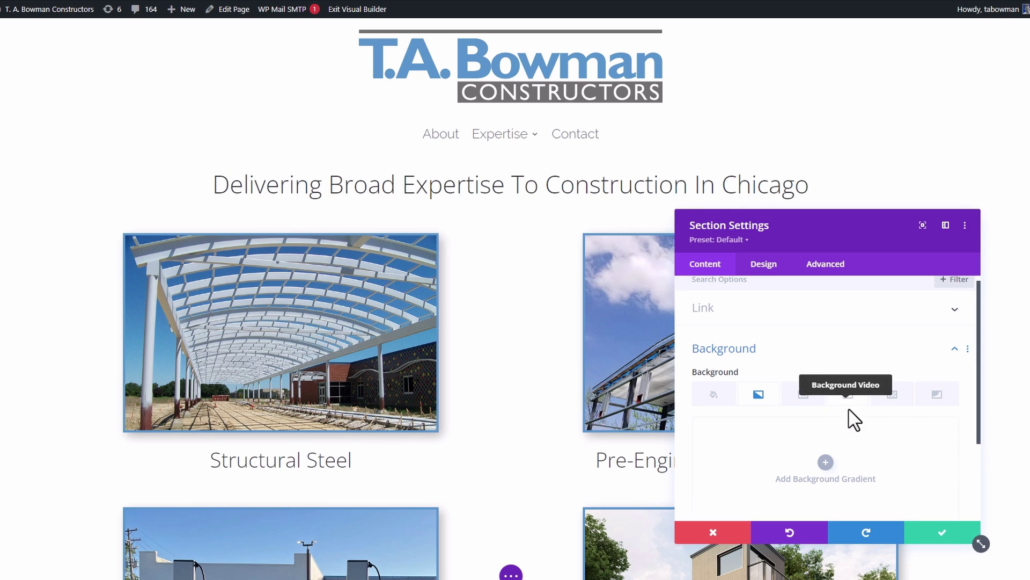
scroll(854, 418, down, 2)
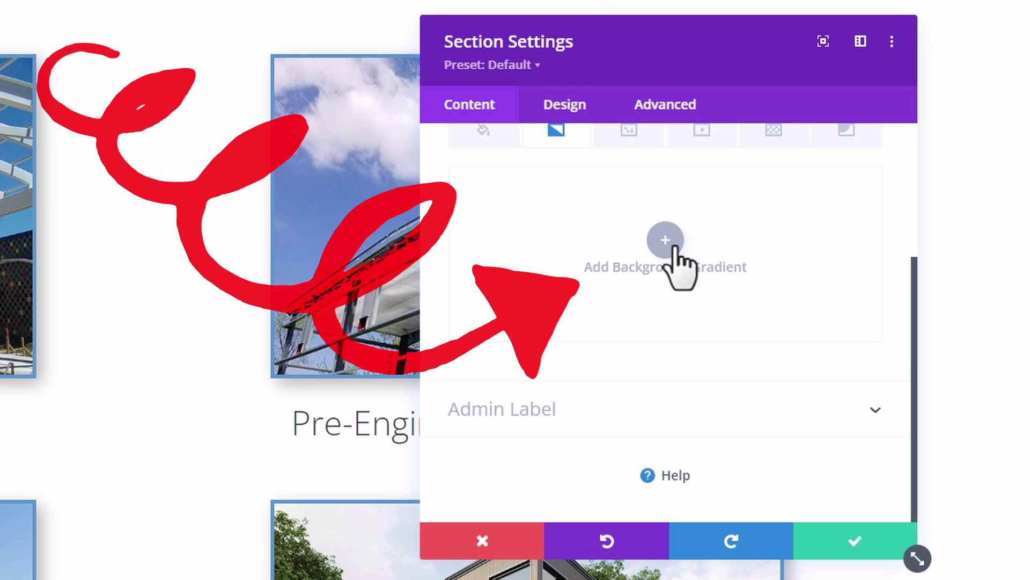
click(672, 246)
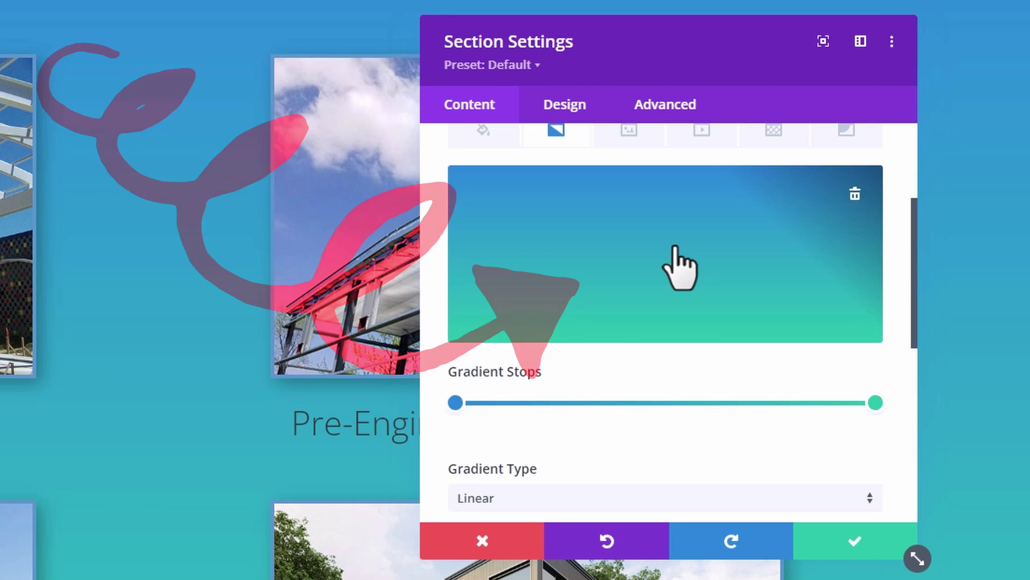
Recolour the gradient's end stop to the #5794ca blue swatch.
click(876, 403)
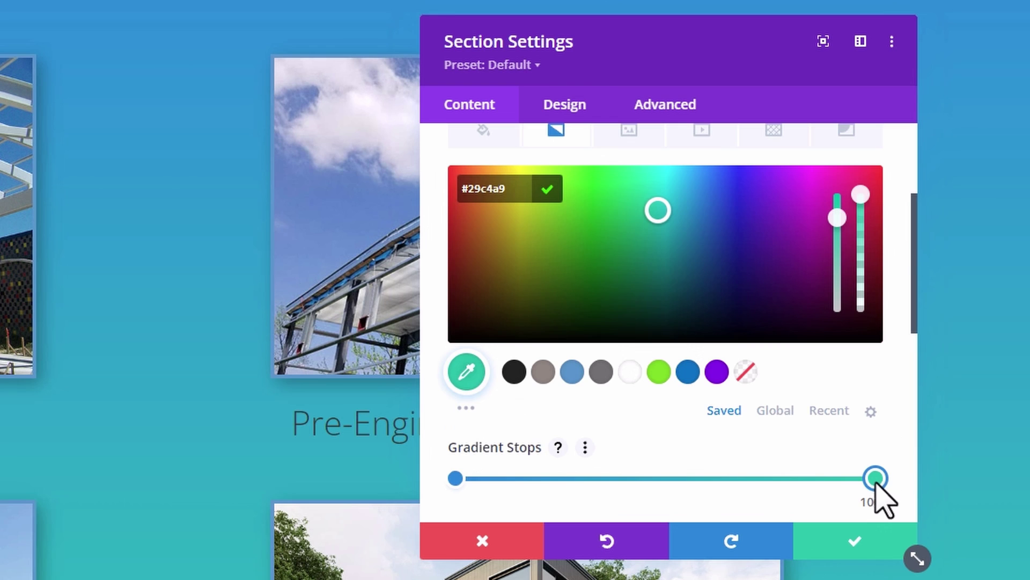
click(572, 371)
scroll(681, 451, down, 2)
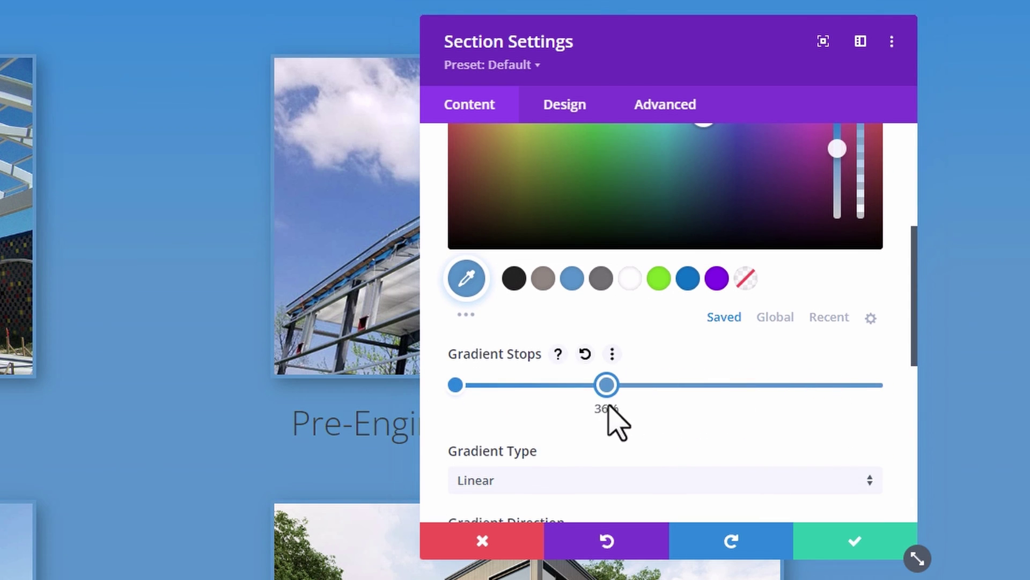
Add a third gradient stop near 74% and colour it white #ffffff.
click(765, 390)
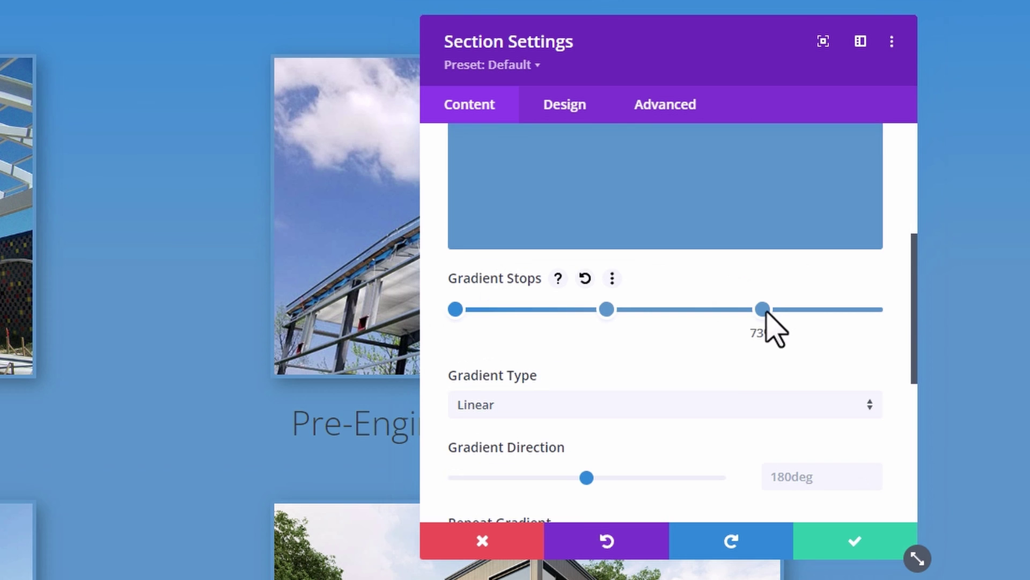
scroll(762, 322, up, 4)
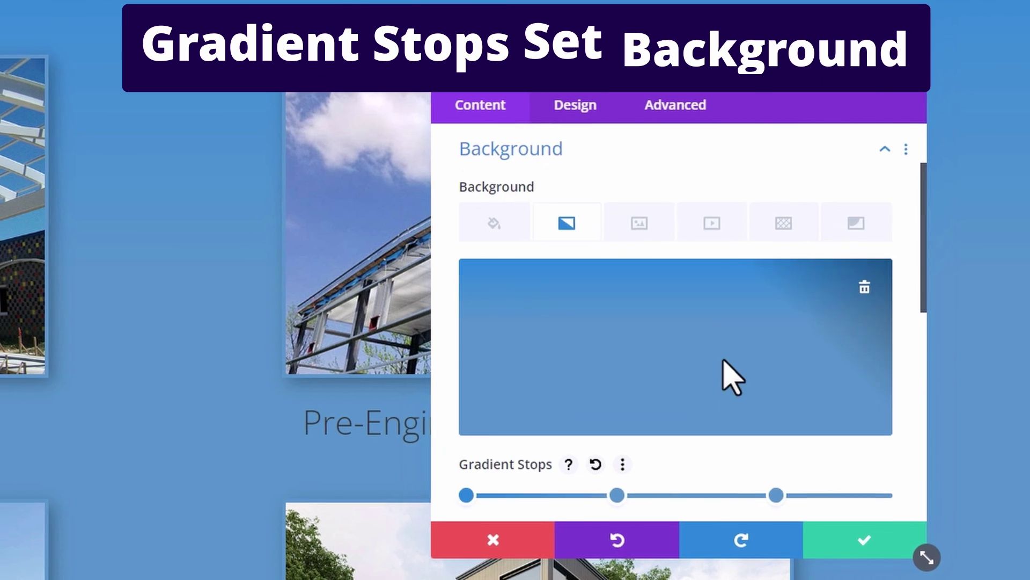
scroll(735, 376, down, 2)
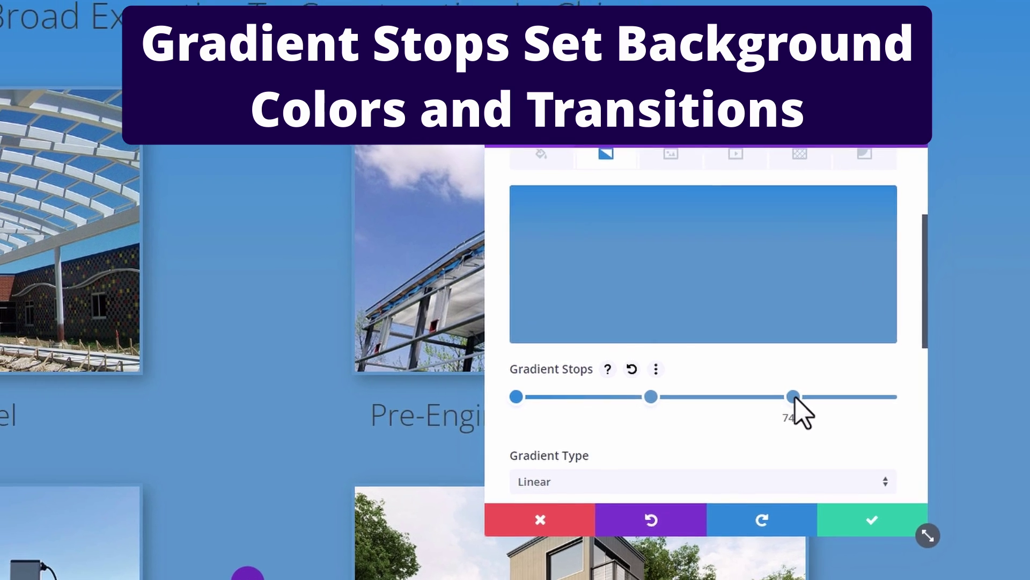
click(791, 395)
click(692, 366)
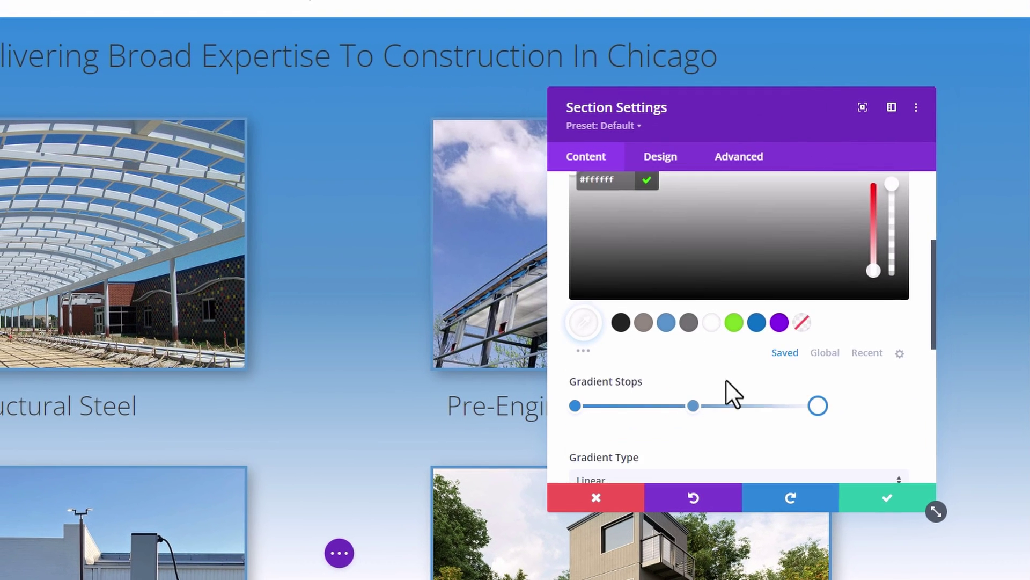
scroll(733, 394, down, 4)
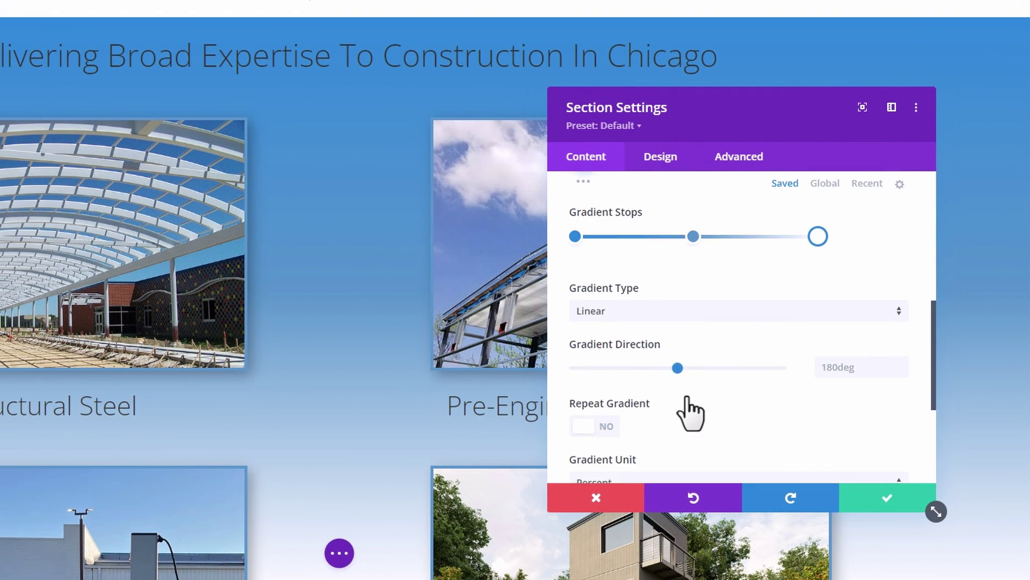
Set the gradient direction to 154deg and nudge the middle stop slightly left.
drag(678, 365, 669, 366)
scroll(670, 375, down, 1)
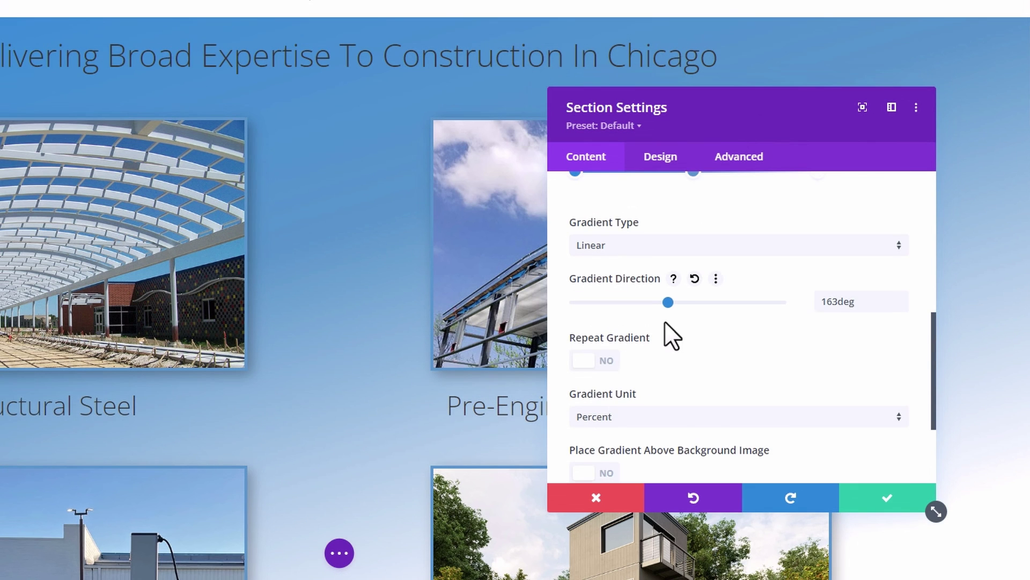
mouse_move(667, 302)
mouse_down()
mouse_move(654, 301)
mouse_move(664, 301)
mouse_up()
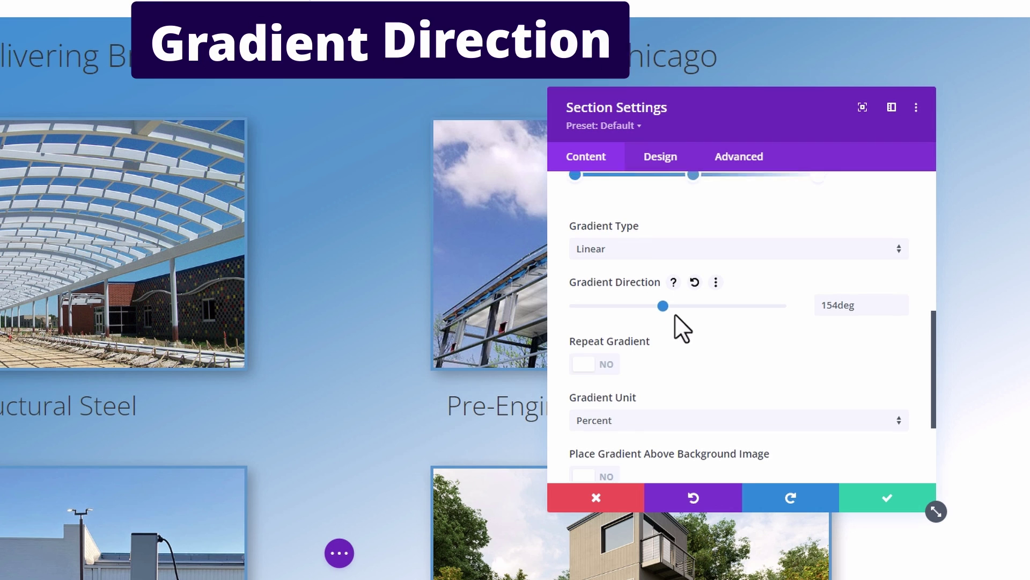
scroll(597, 358, up, 1)
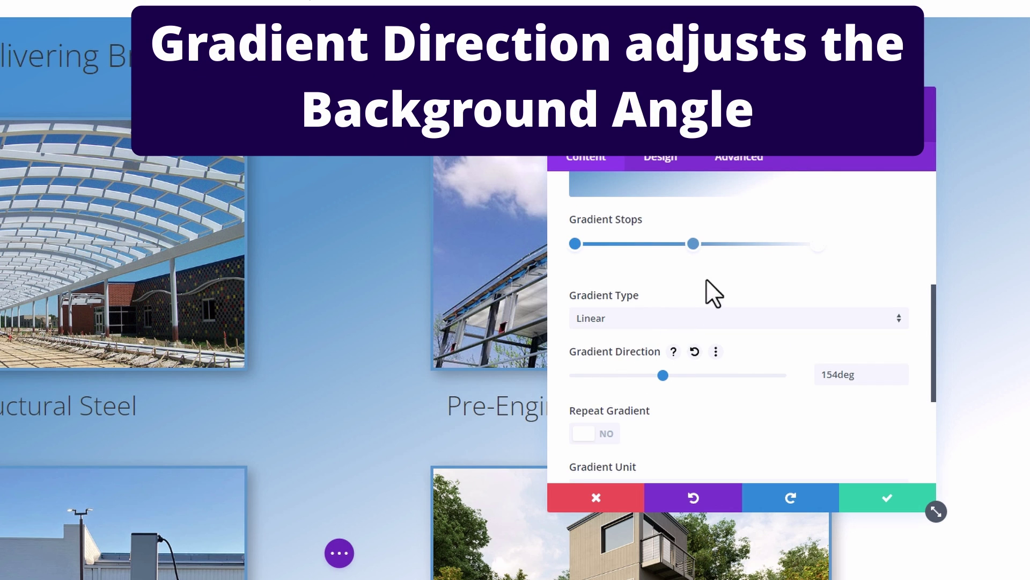
scroll(698, 306, up, 1)
drag(694, 316, 671, 316)
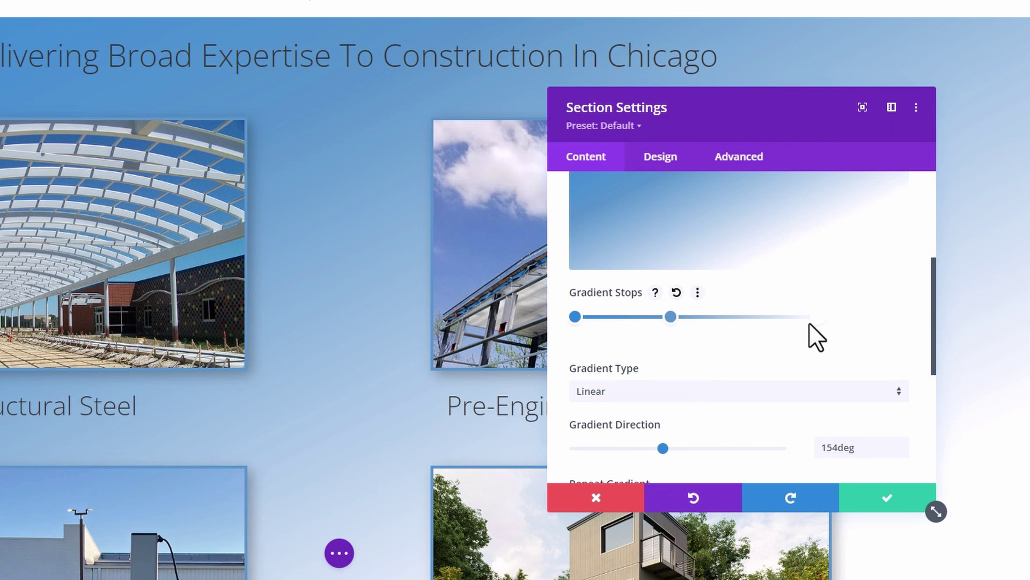
Move the white gradient stop rightward so the blue softens gradually into white.
drag(796, 324, 676, 328)
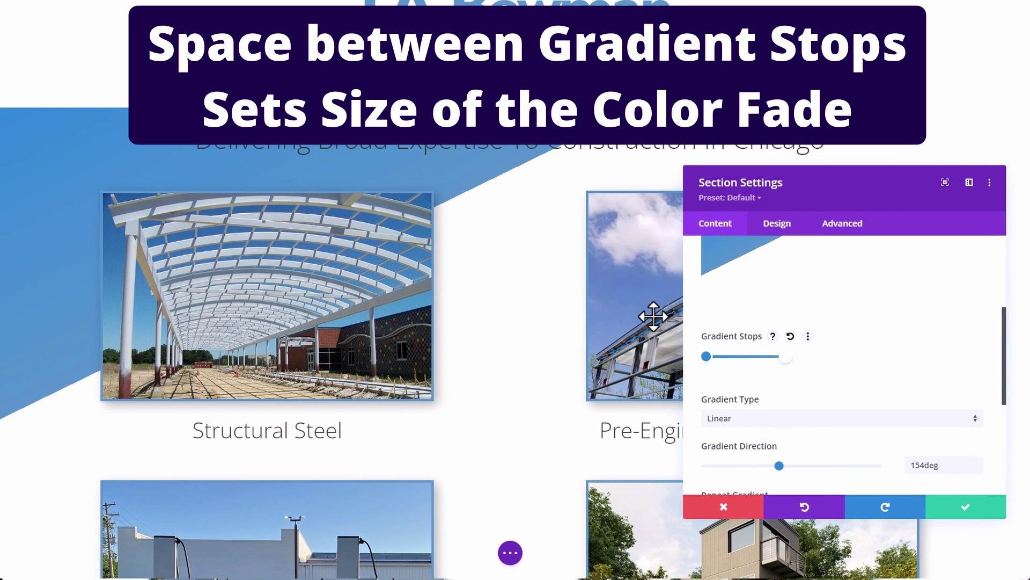
mouse_move(788, 360)
mouse_down()
mouse_move(824, 360)
mouse_move(784, 359)
mouse_up()
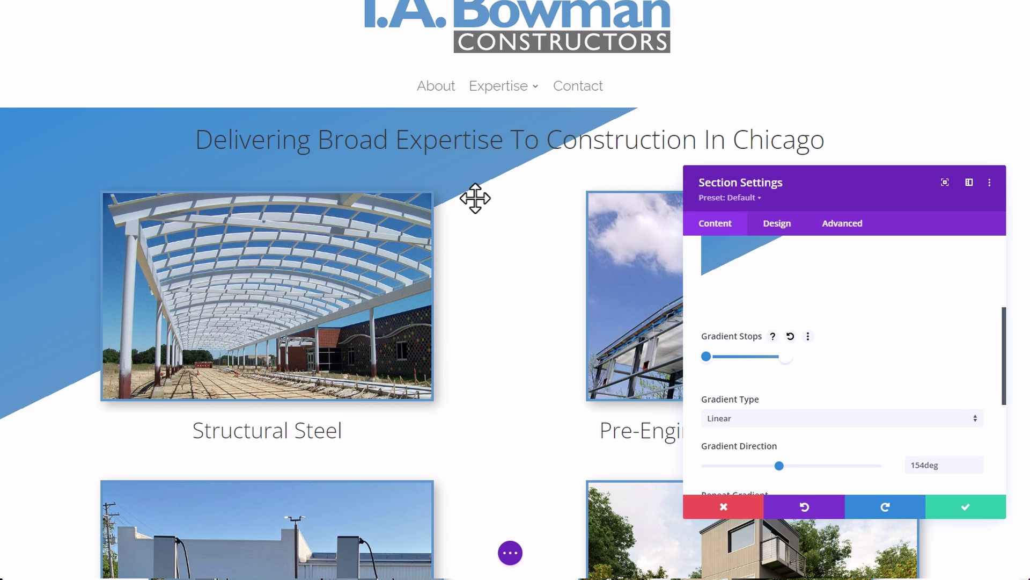
drag(785, 357, 900, 360)
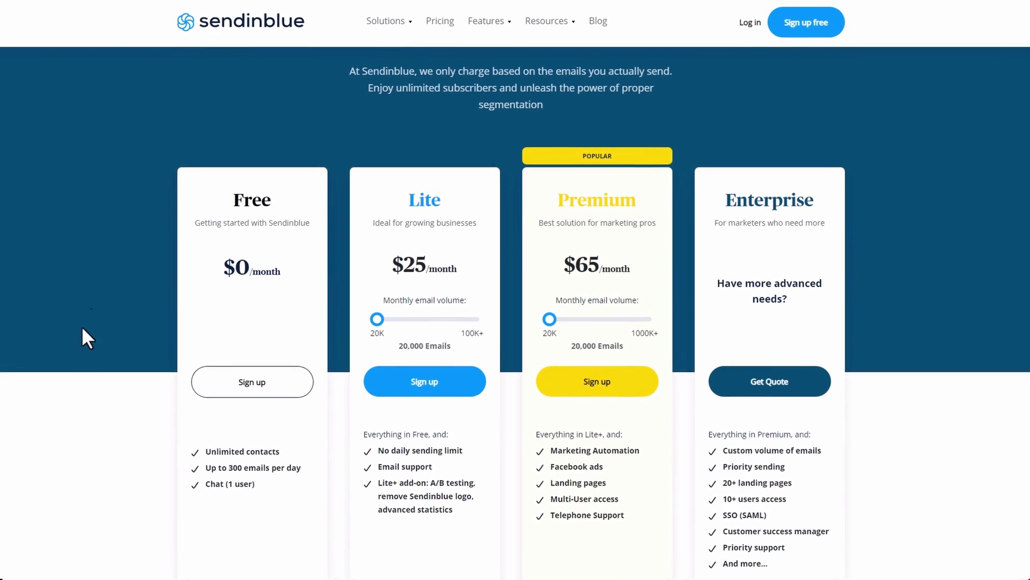
scroll(76, 354, down, 1)
scroll(74, 349, up, 3)
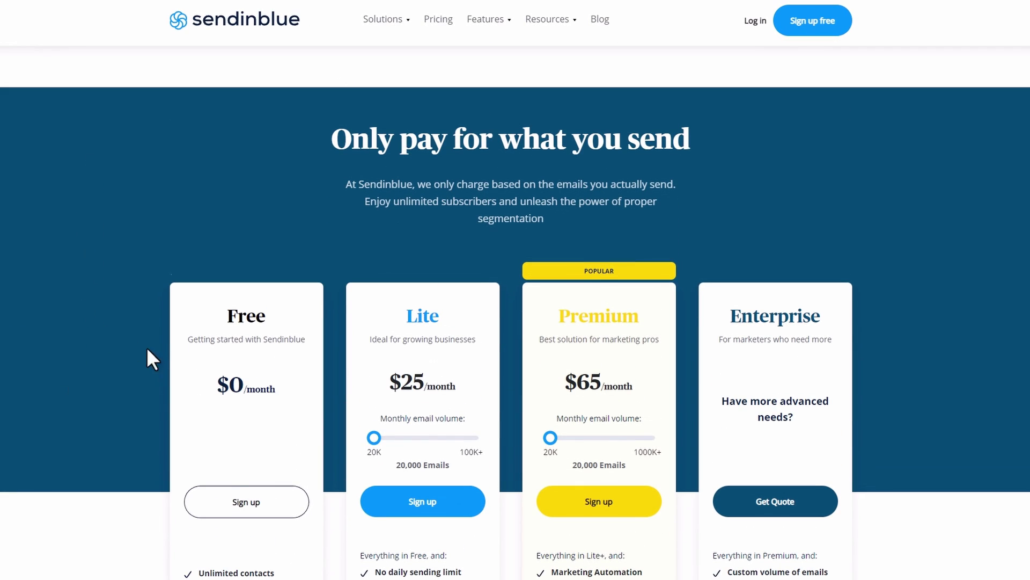
scroll(147, 350, down, 2)
scroll(308, 382, down, 2)
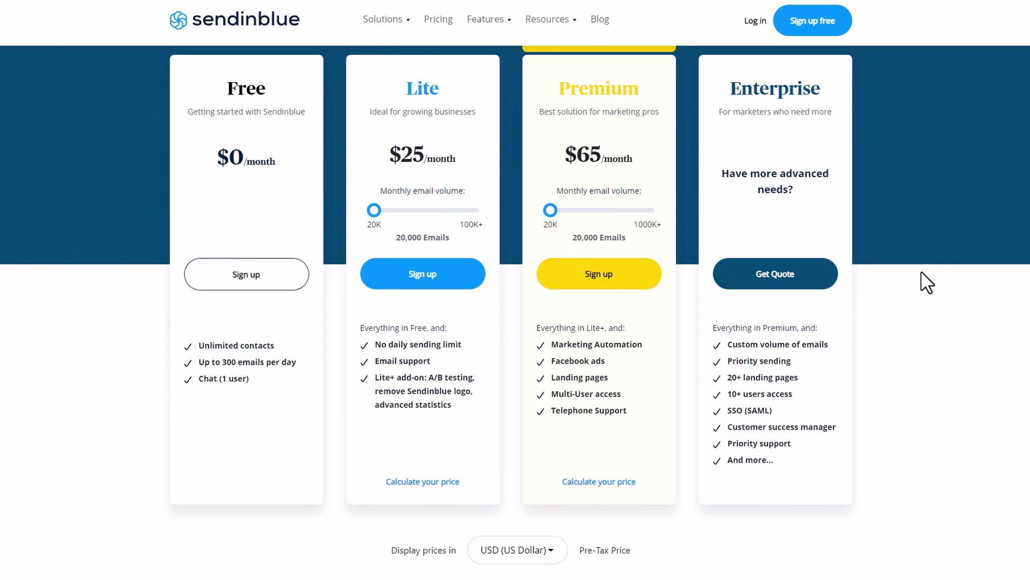
scroll(789, 333, up, 1)
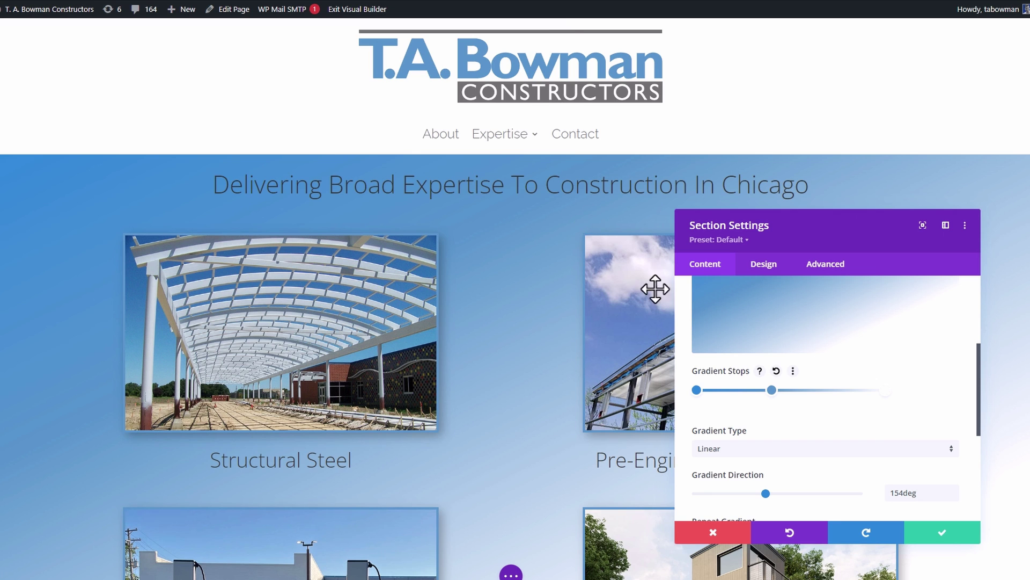
Overlap the third stop with the second for a hard edge and set direction to 180deg.
scroll(655, 289, down, 4)
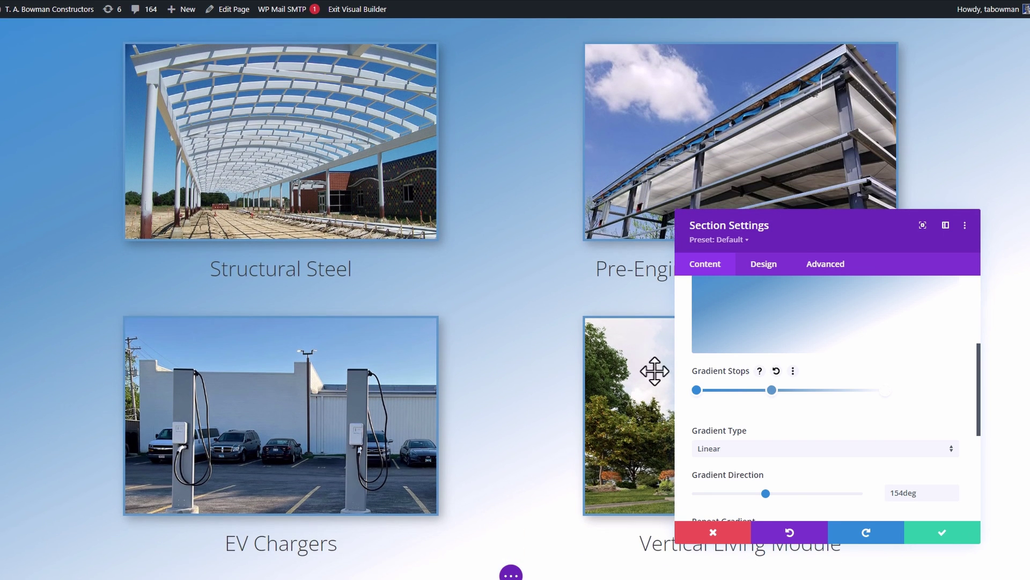
scroll(752, 473, up, 1)
drag(884, 447, 774, 454)
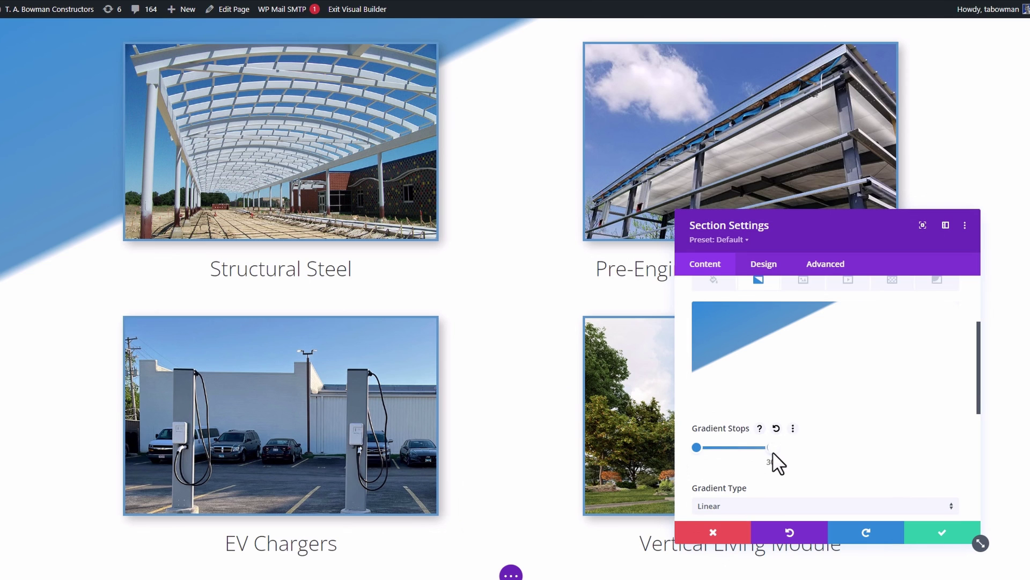
scroll(573, 410, up, 2)
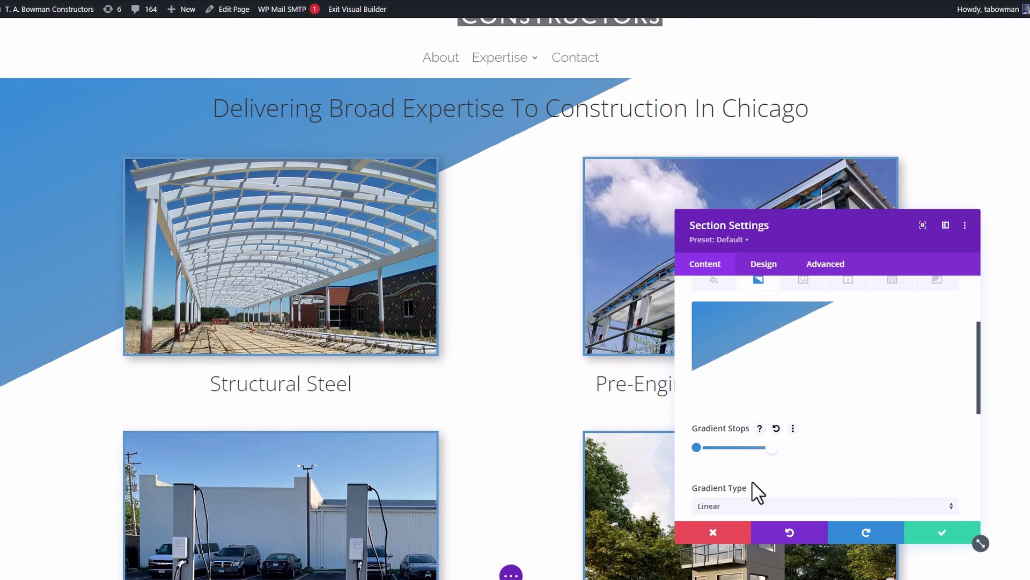
scroll(751, 481, down, 2)
drag(767, 437, 779, 438)
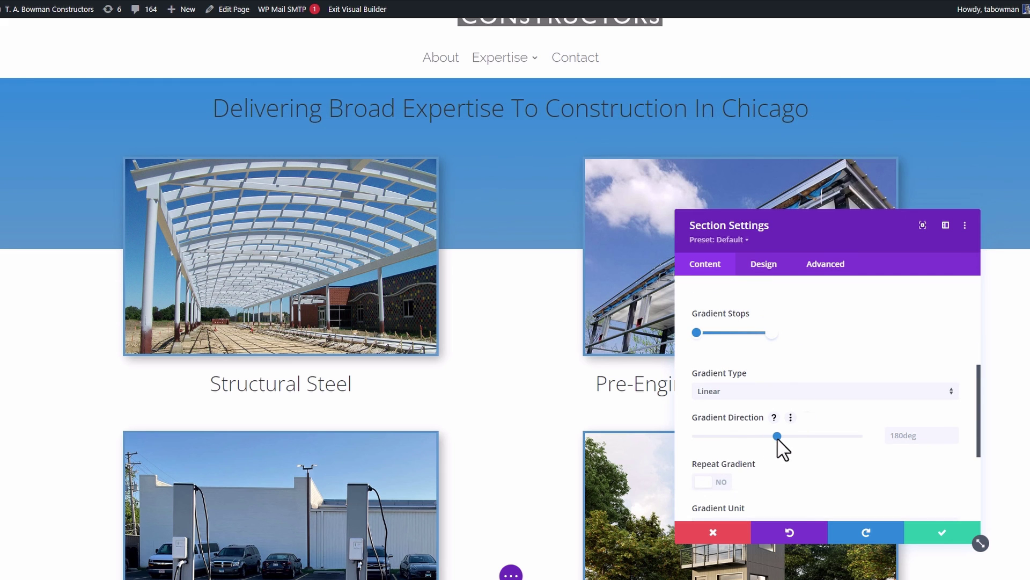
scroll(507, 342, up, 1)
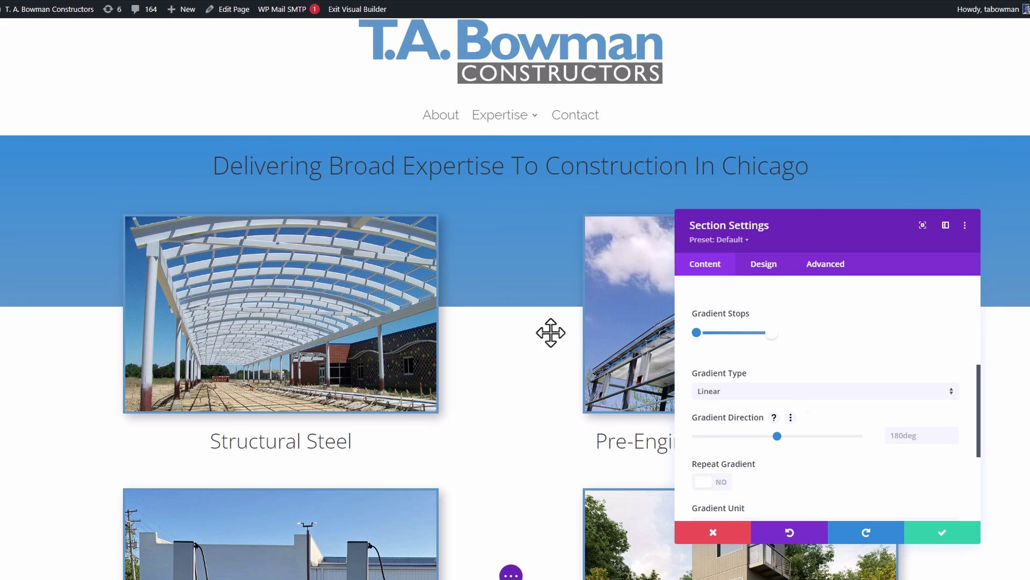
scroll(152, 239, up, 1)
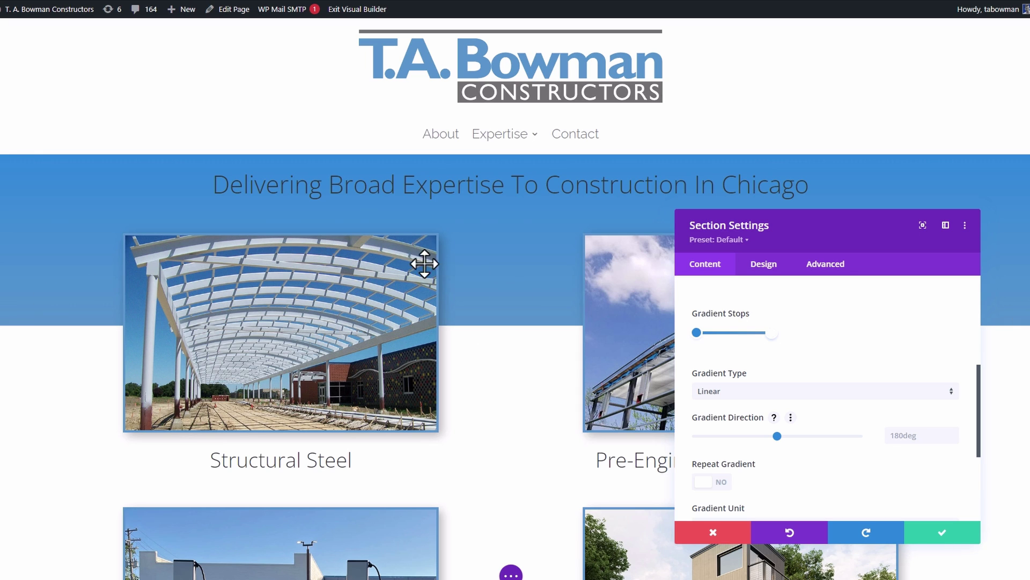
scroll(592, 344, down, 1)
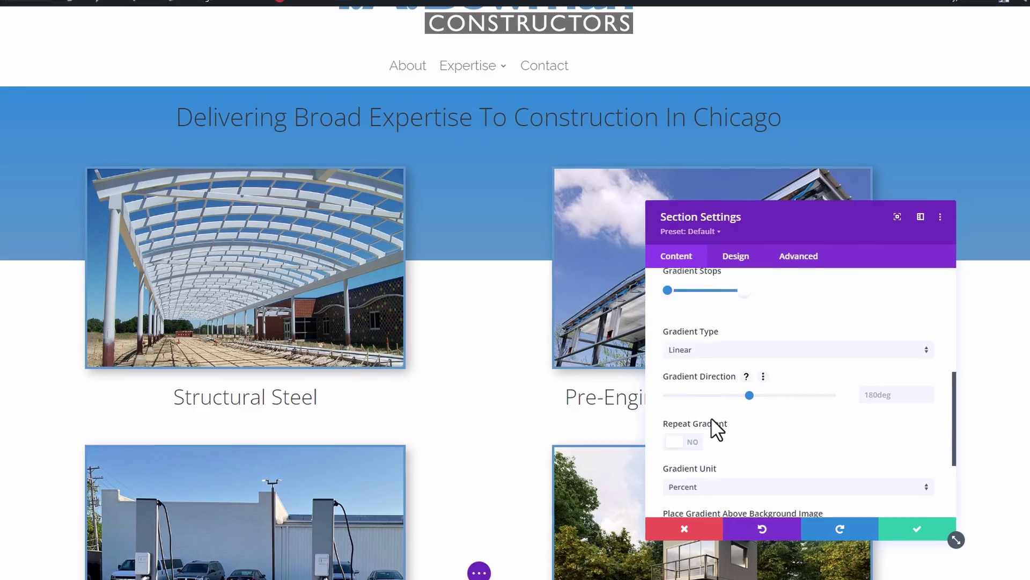
scroll(714, 424, up, 4)
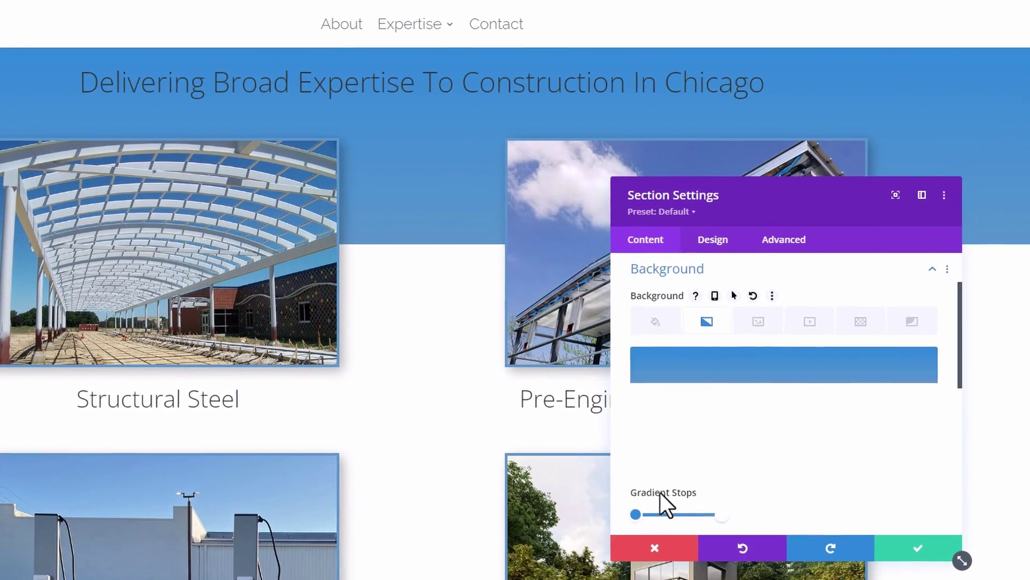
Recolour the first and middle stops grey #8f867f and pull the white stop left to about 42%.
scroll(660, 492, down, 1)
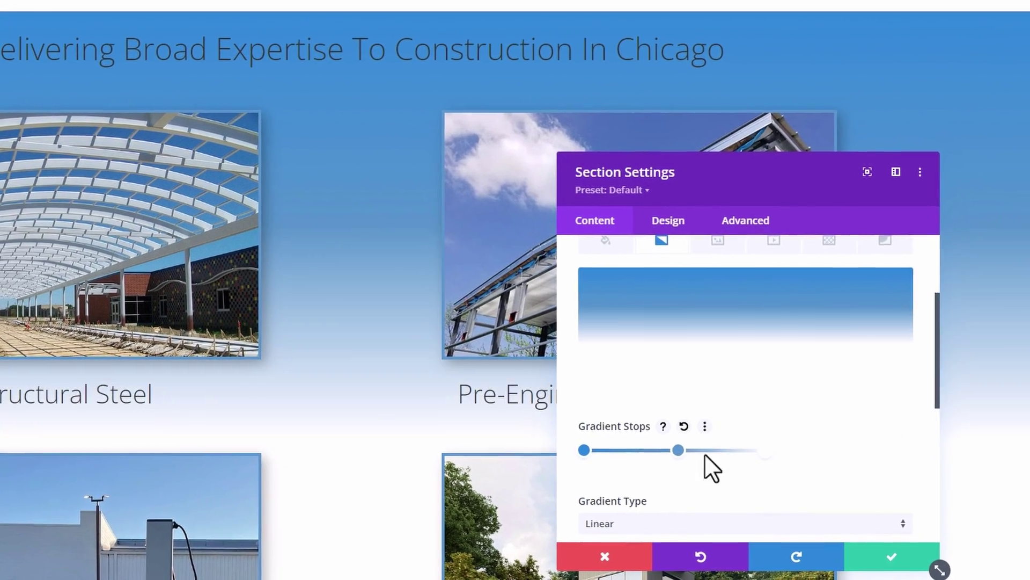
click(672, 450)
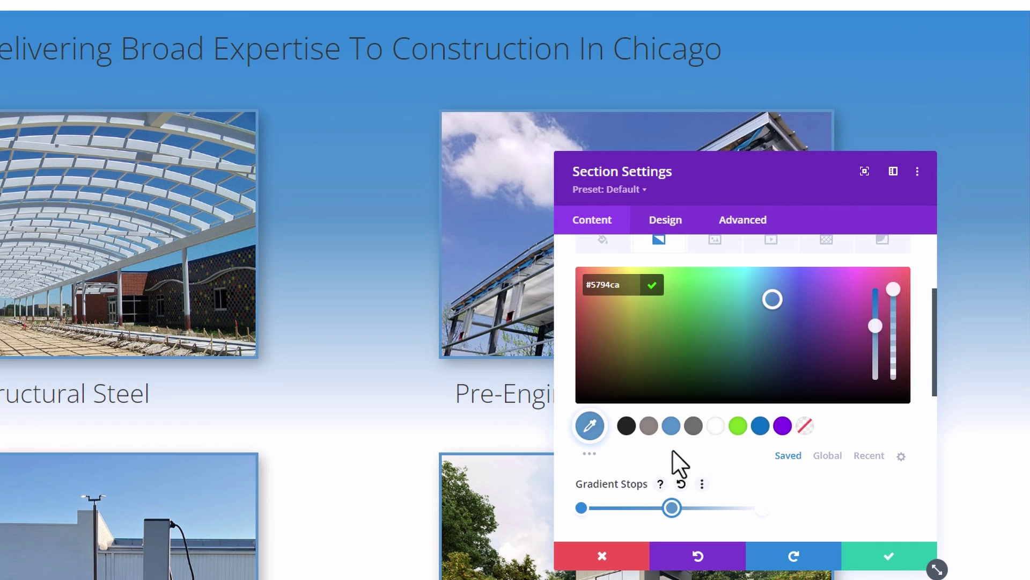
click(649, 425)
click(582, 508)
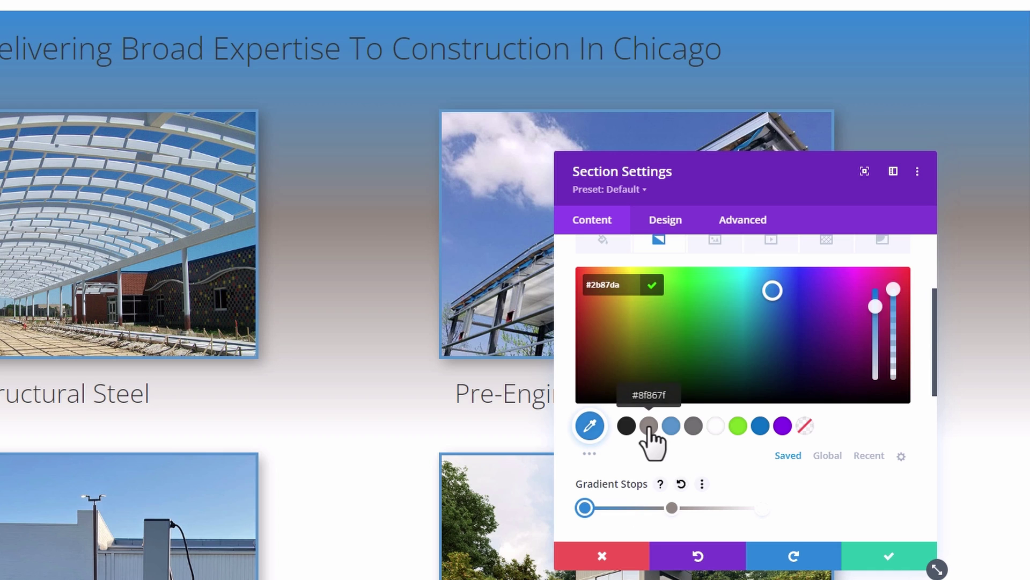
click(648, 430)
drag(760, 510, 668, 523)
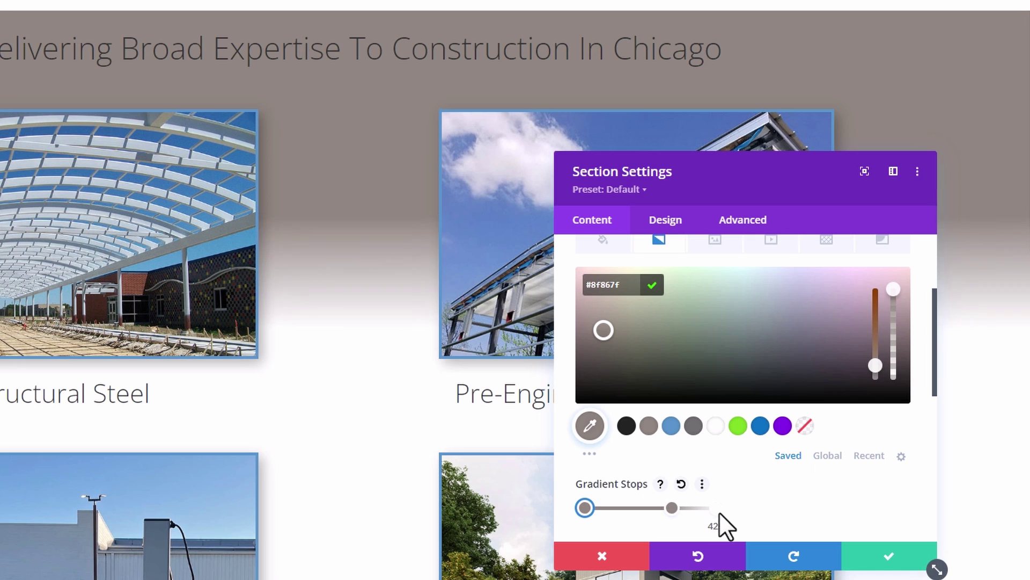
Move the white stop to about 58%, set direction to 146deg, and tighten it into a hard edge.
click(773, 508)
drag(673, 507, 770, 507)
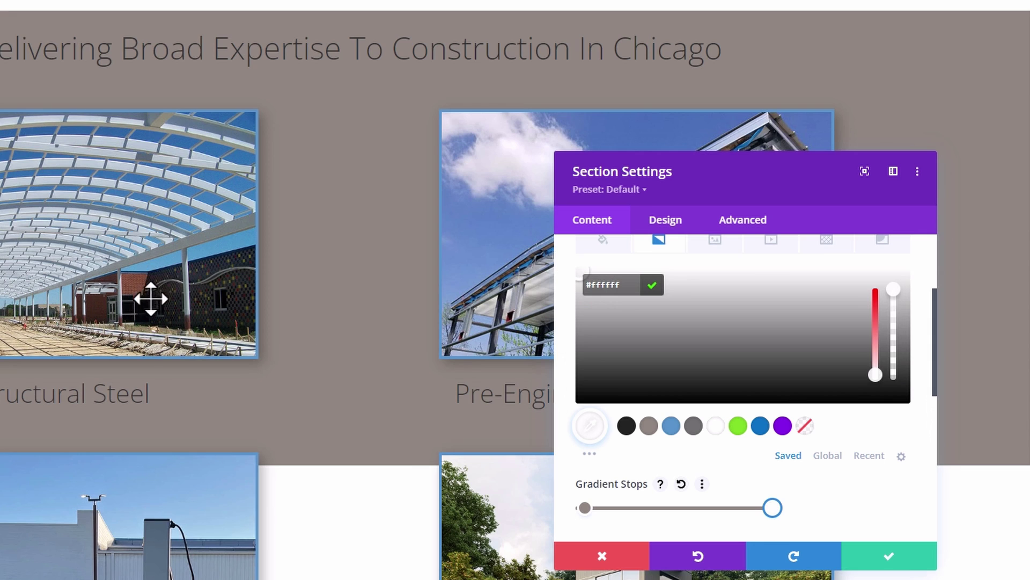
scroll(14, 260, down, 5)
scroll(9, 158, up, 1)
scroll(50, 180, up, 4)
scroll(50, 179, down, 3)
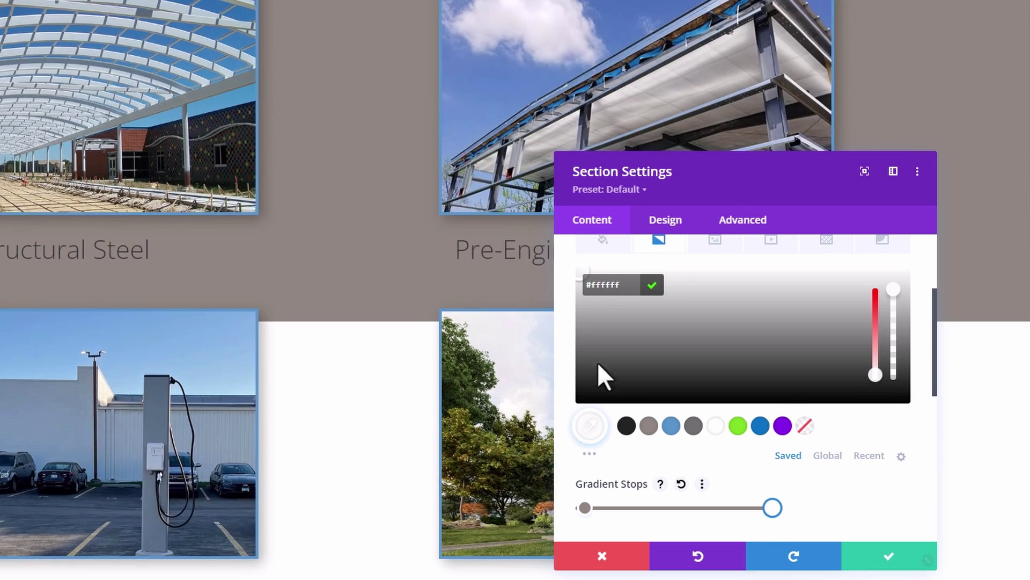
scroll(603, 375, down, 4)
scroll(679, 428, down, 1)
drag(681, 424, 663, 424)
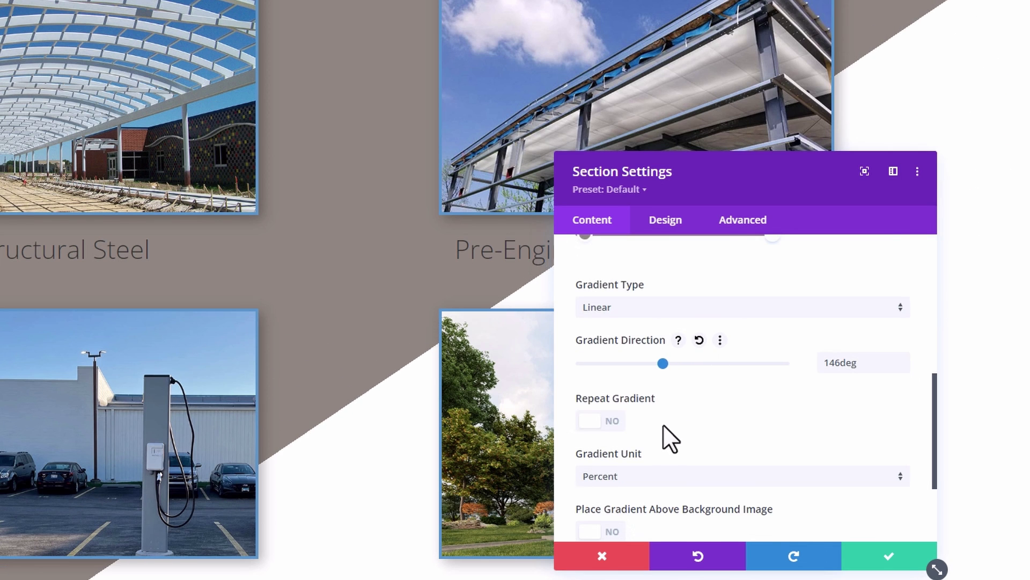
scroll(664, 408, up, 1)
drag(850, 388, 811, 399)
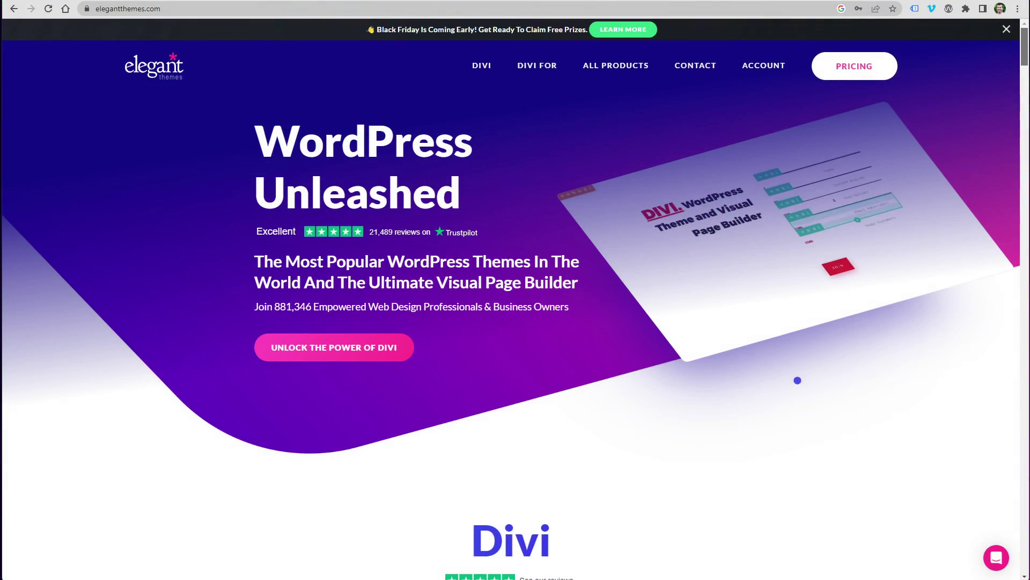
Scroll the Elegant Themes site to the Divi pricing: Yearly Access $89, Lifetime Access $249.
scroll(515, 301, down, 6)
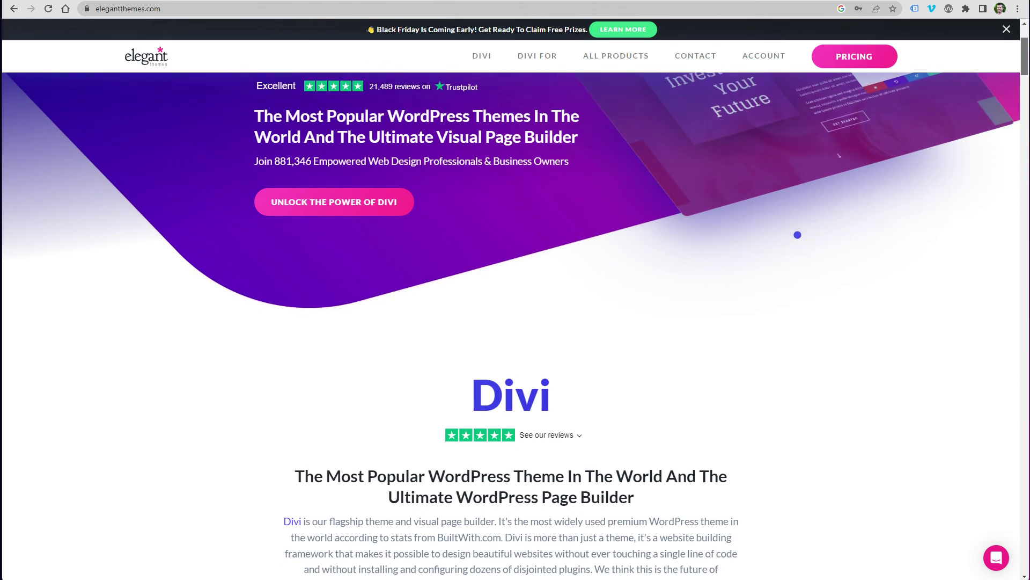
scroll(515, 301, down, 8)
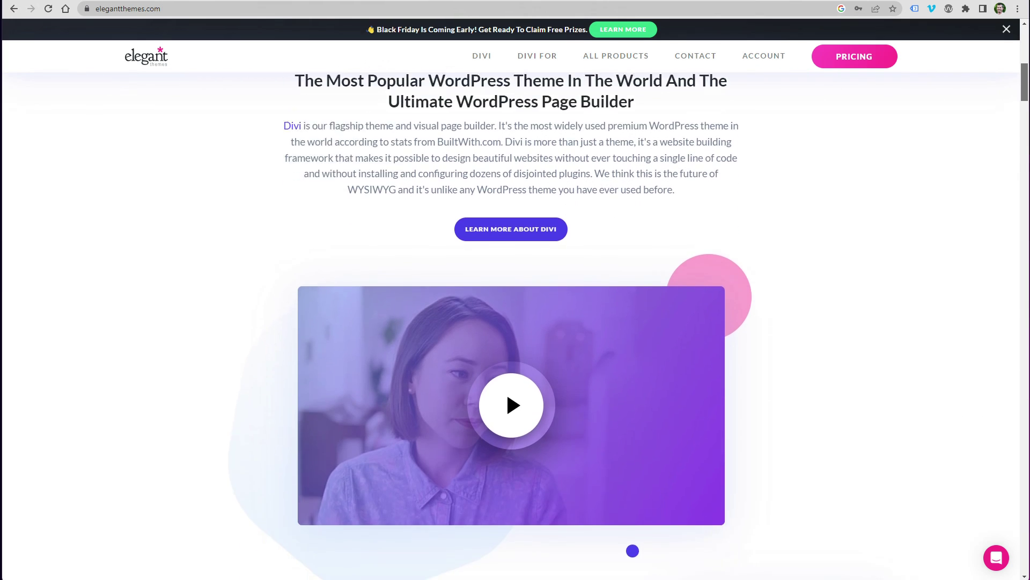
scroll(515, 300, down, 10)
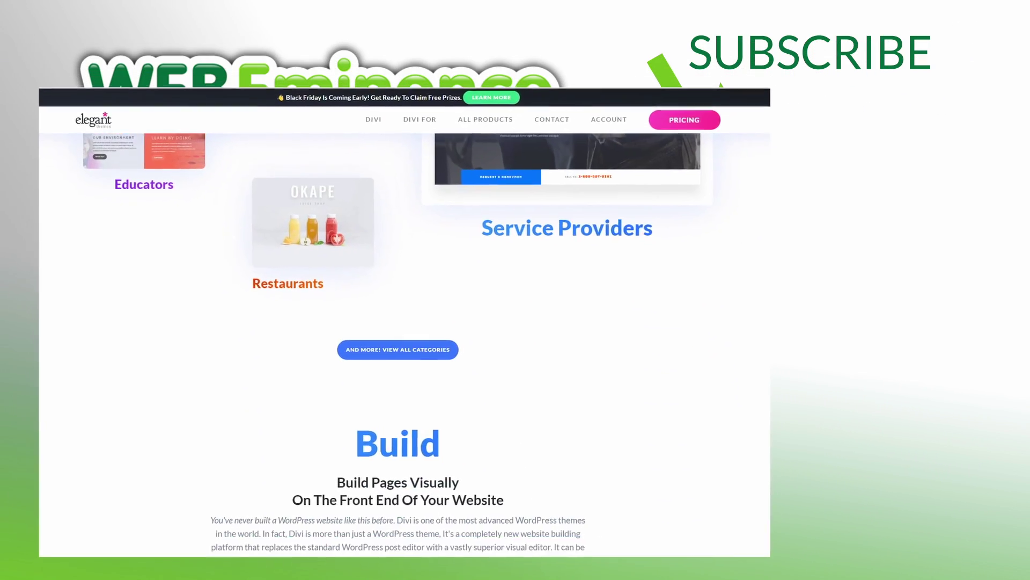
scroll(402, 322, down, 15)
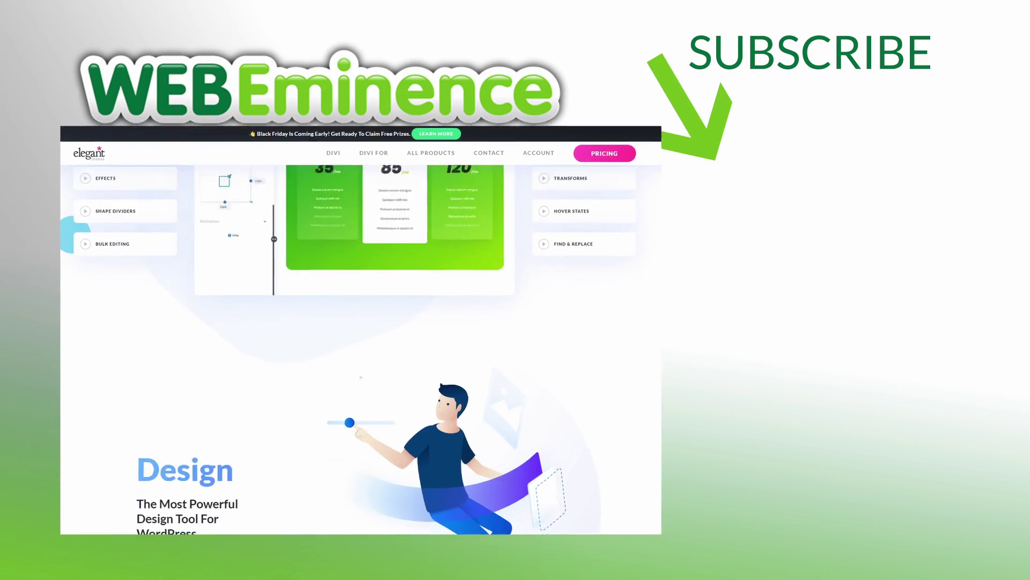
scroll(322, 333, down, 5)
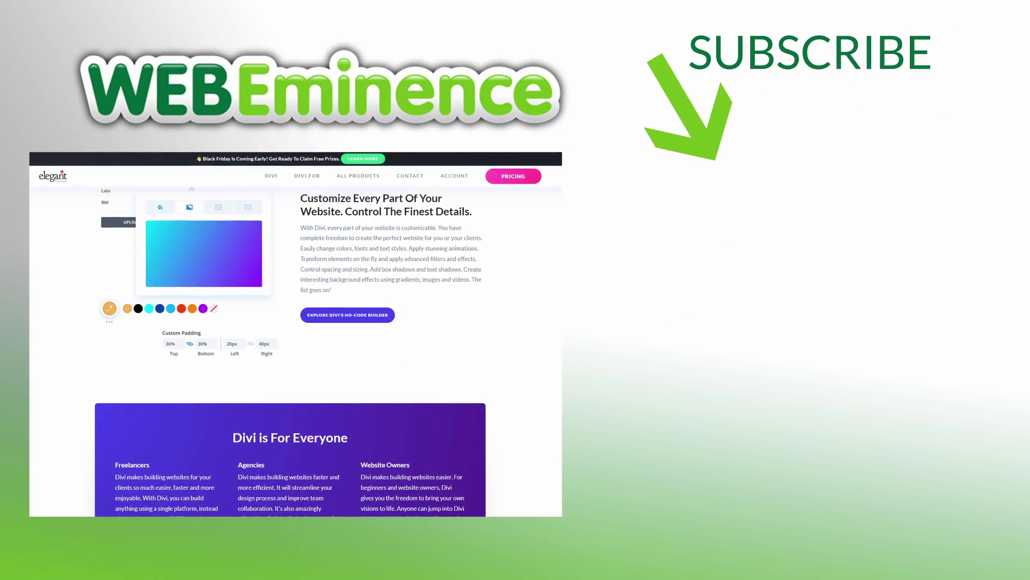
mouse_move(296, 170)
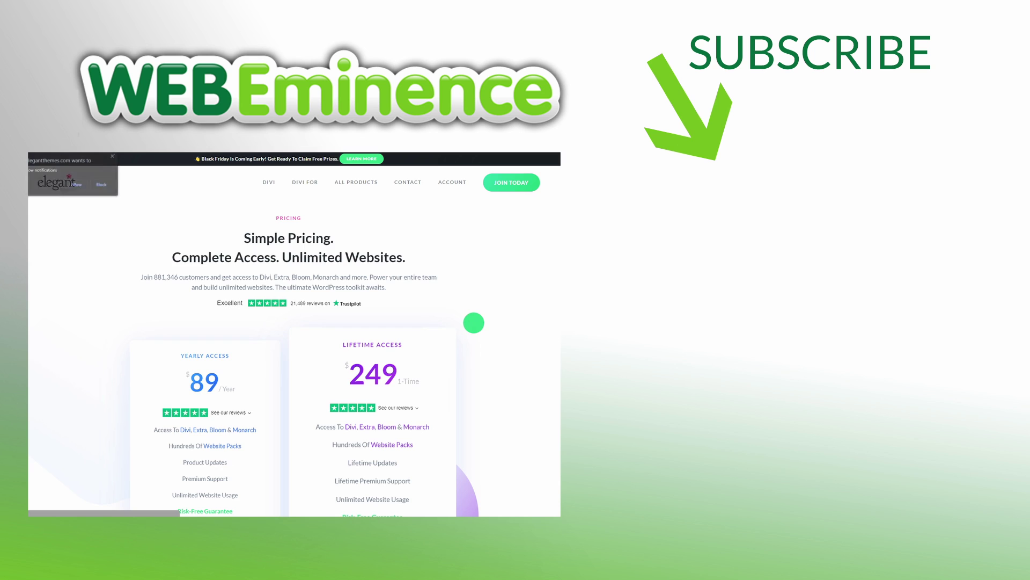
scroll(473, 323, down, 5)
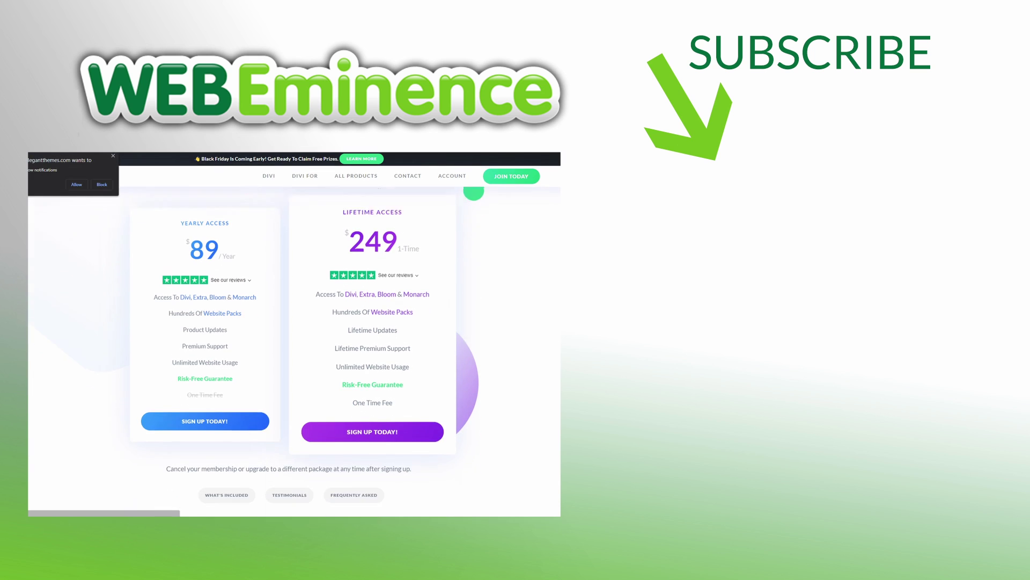